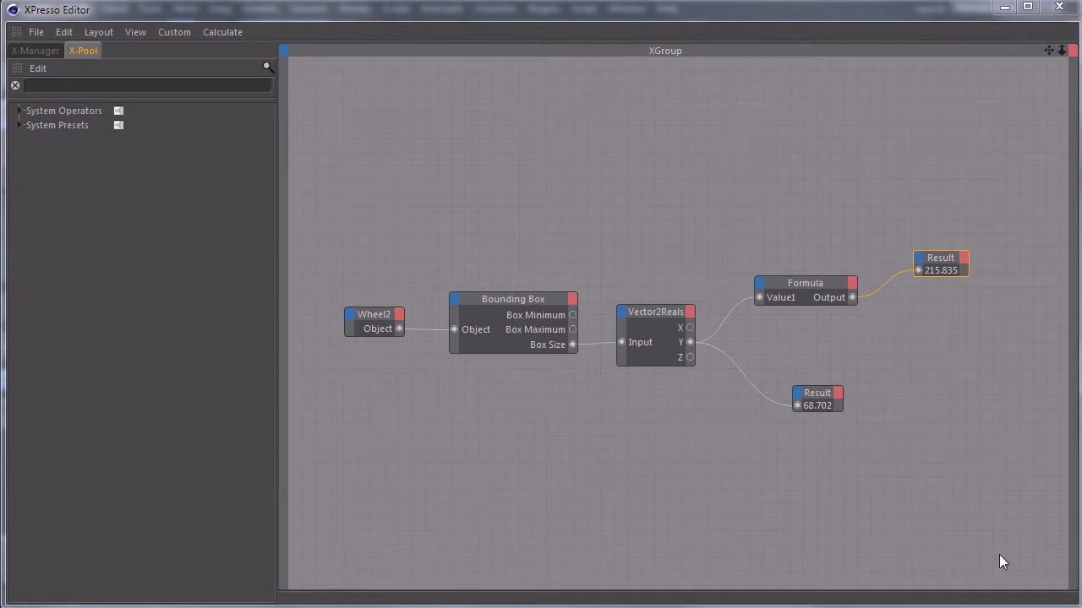
Shrink the XPresso Editor window, narrow its X-Pool area and move the window down to uncover the viewport
mouse_move(617, 11)
mouse_down()
mouse_move(625, 92)
mouse_move(606, 26)
mouse_up()
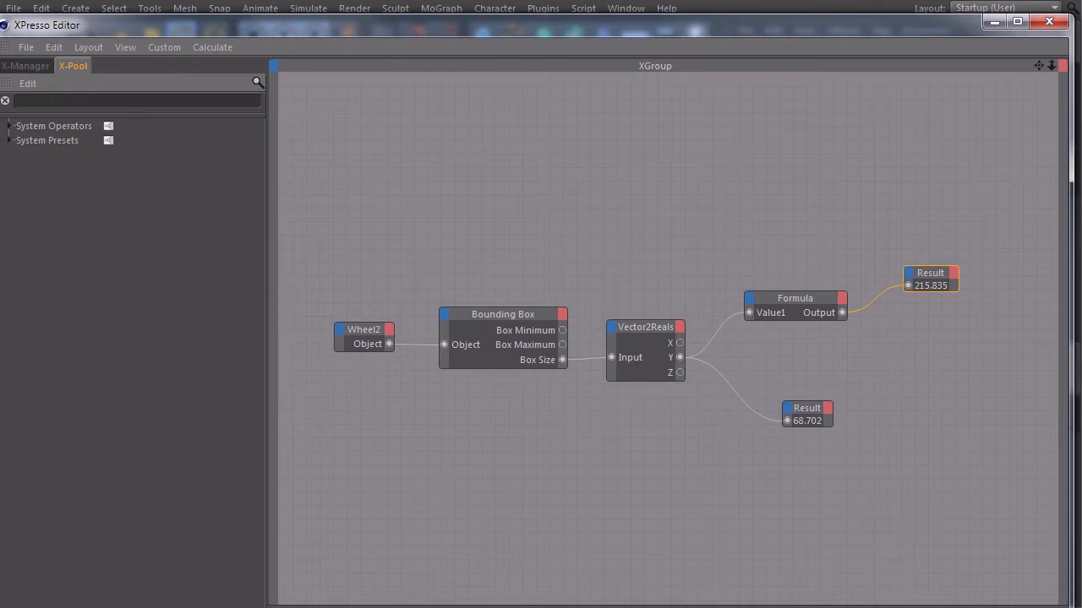
drag(1069, 606, 776, 529)
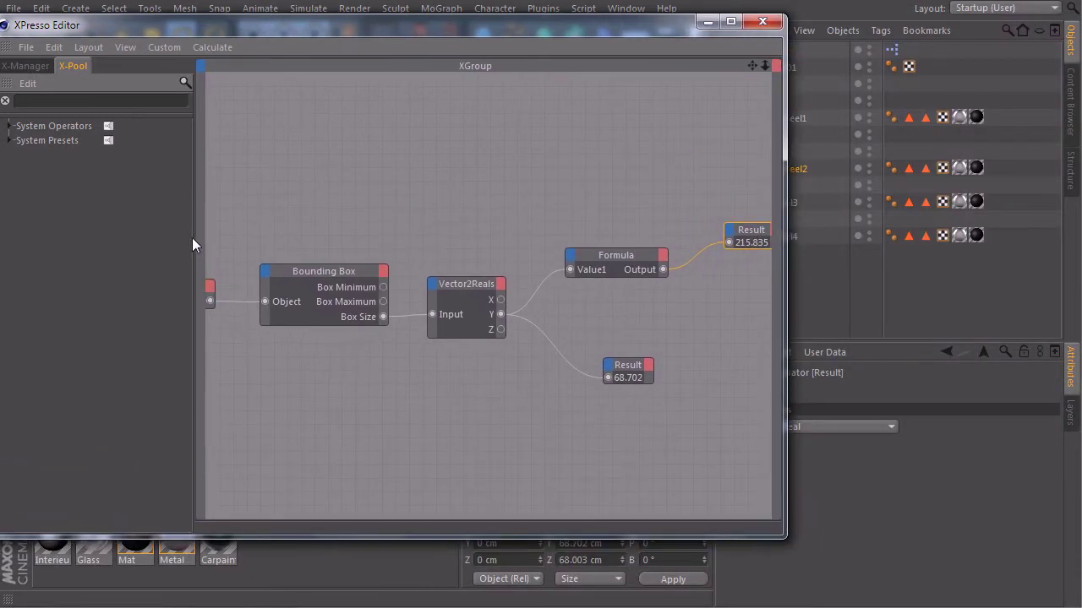
drag(192, 245, 145, 245)
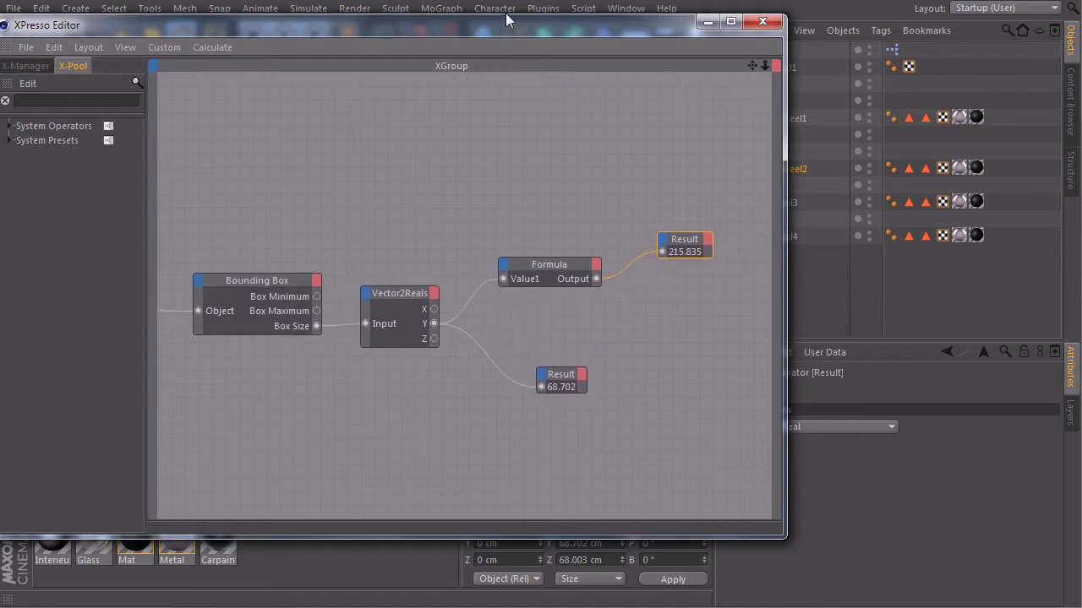
drag(496, 26, 577, 432)
Bring the whole car into view in the perspective viewport and clear the object selection
scroll(587, 200, up, 3)
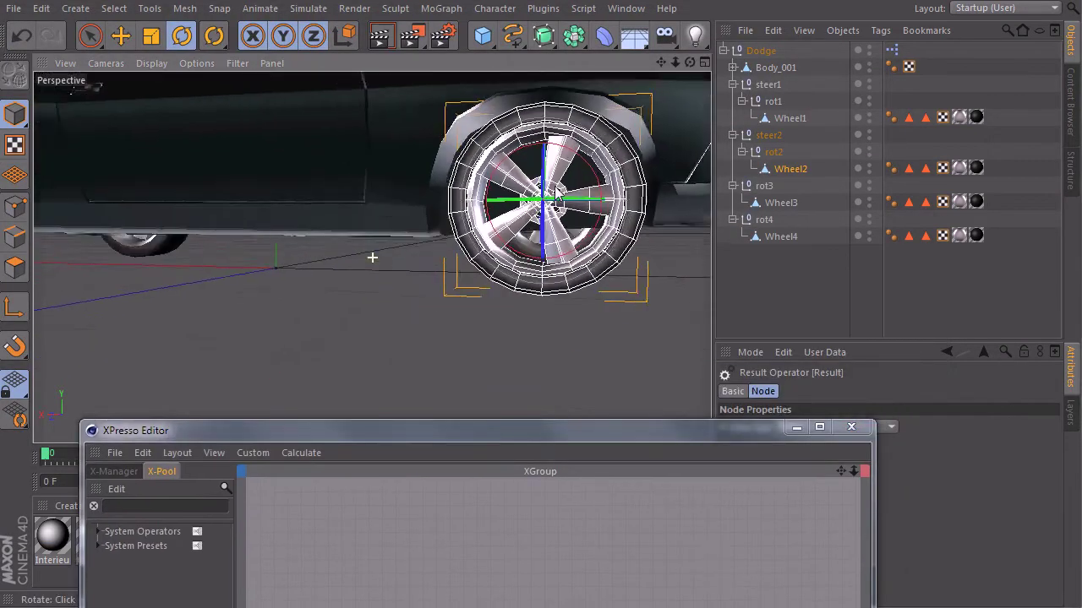
alt+drag(588, 200, 541, 278)
alt+right_drag(617, 262, 475, 275)
alt+drag(475, 272, 558, 254)
click(744, 280)
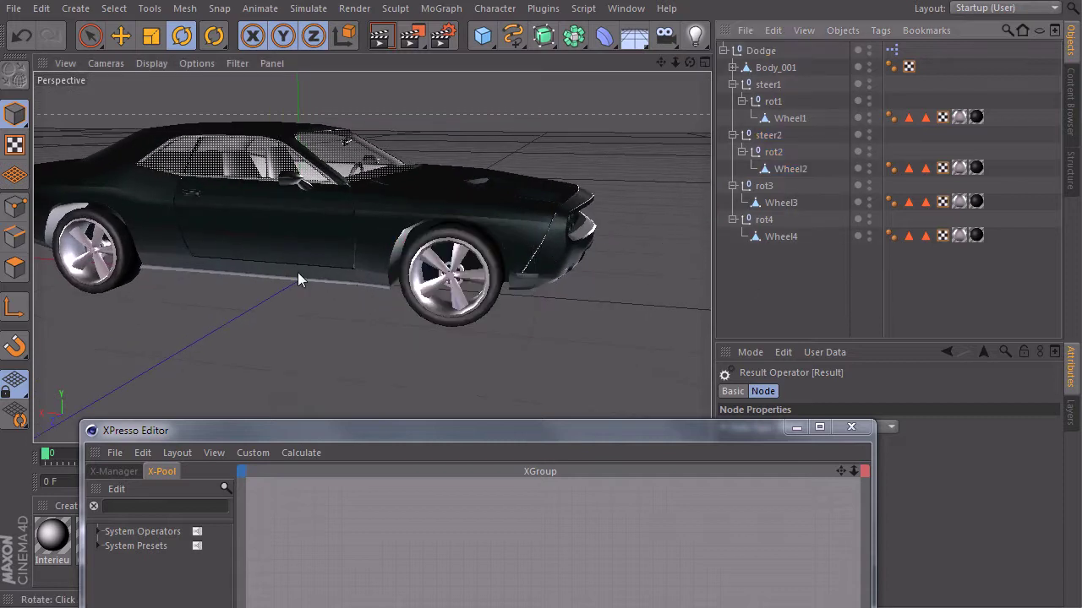
Add the Dodge object as a node in the XPresso graph above the Bounding Box node and check its available output ports
drag(534, 430, 592, 291)
mouse_move(776, 54)
mouse_down()
mouse_move(496, 383)
mouse_move(383, 407)
mouse_up()
click(403, 406)
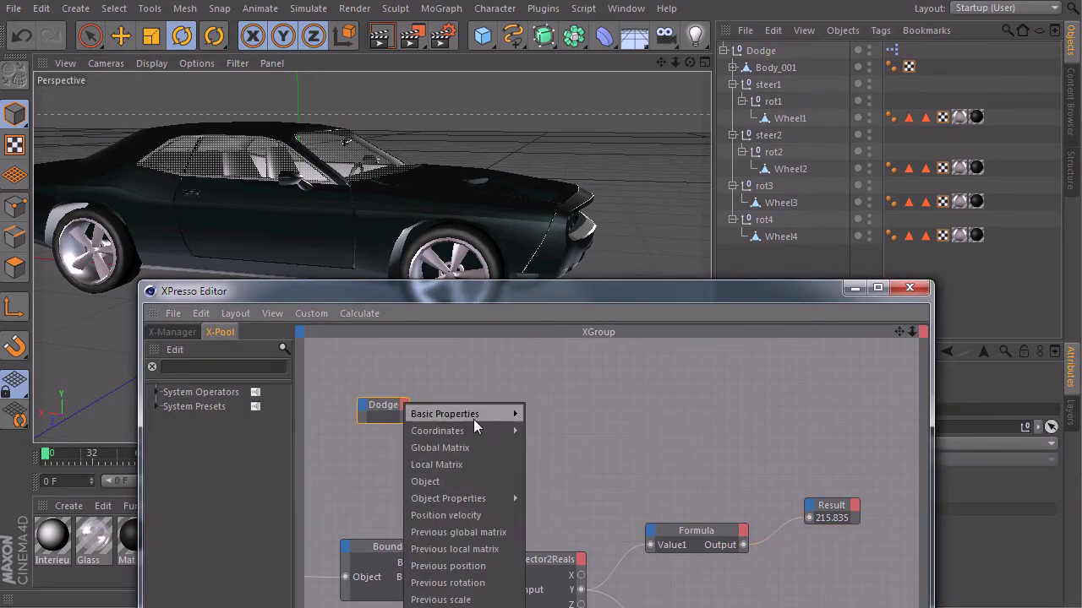
mouse_move(469, 430)
click(650, 195)
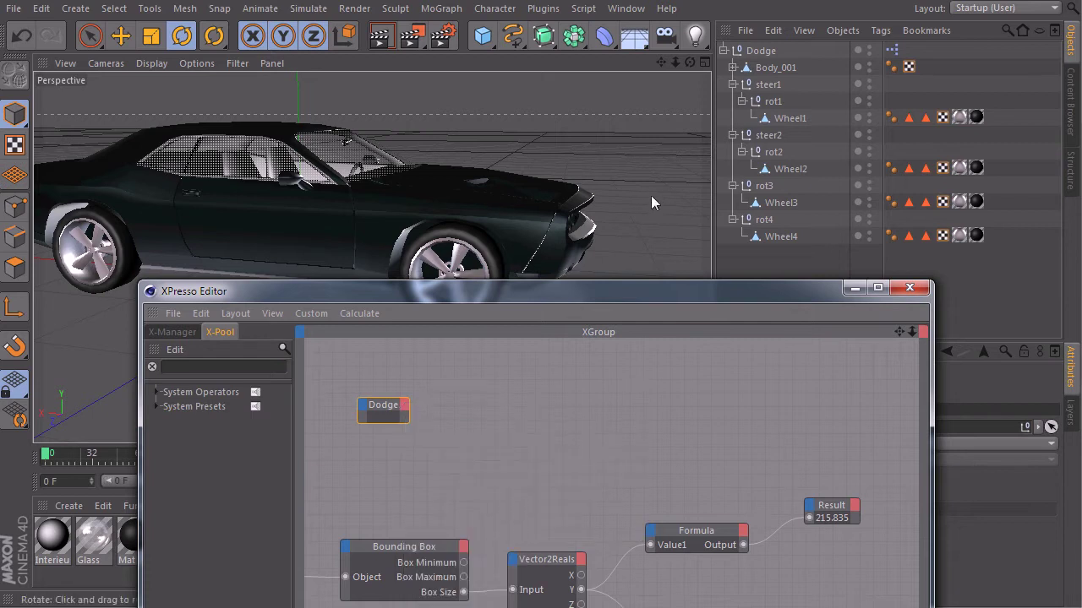
Select the Dodge object and test-move the car forward to an X position of about -127 cm
drag(540, 295, 502, 475)
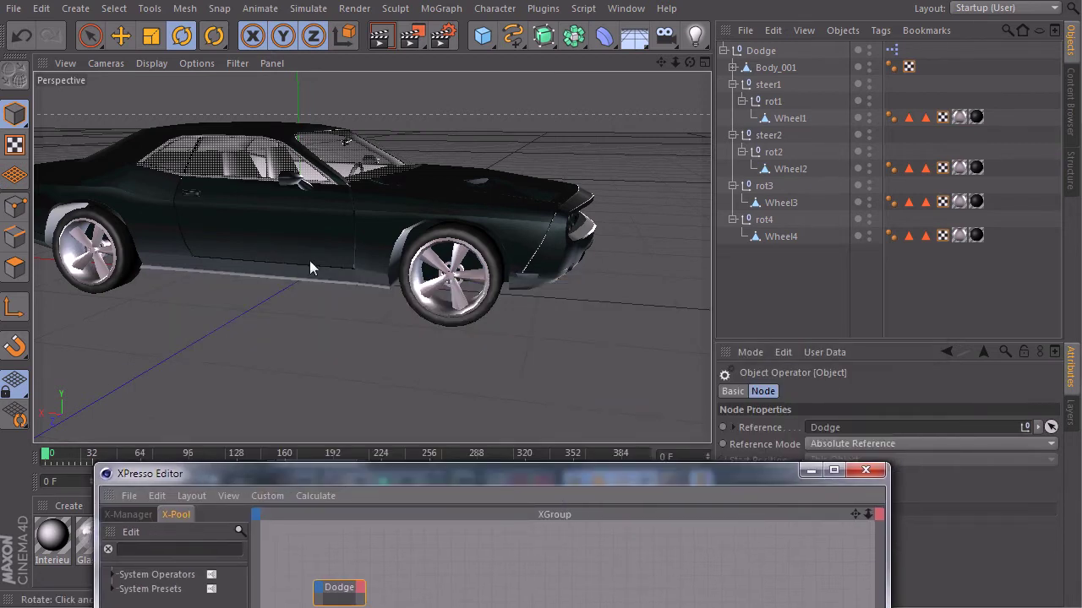
alt+drag(358, 259, 369, 248)
scroll(463, 228, down, 3)
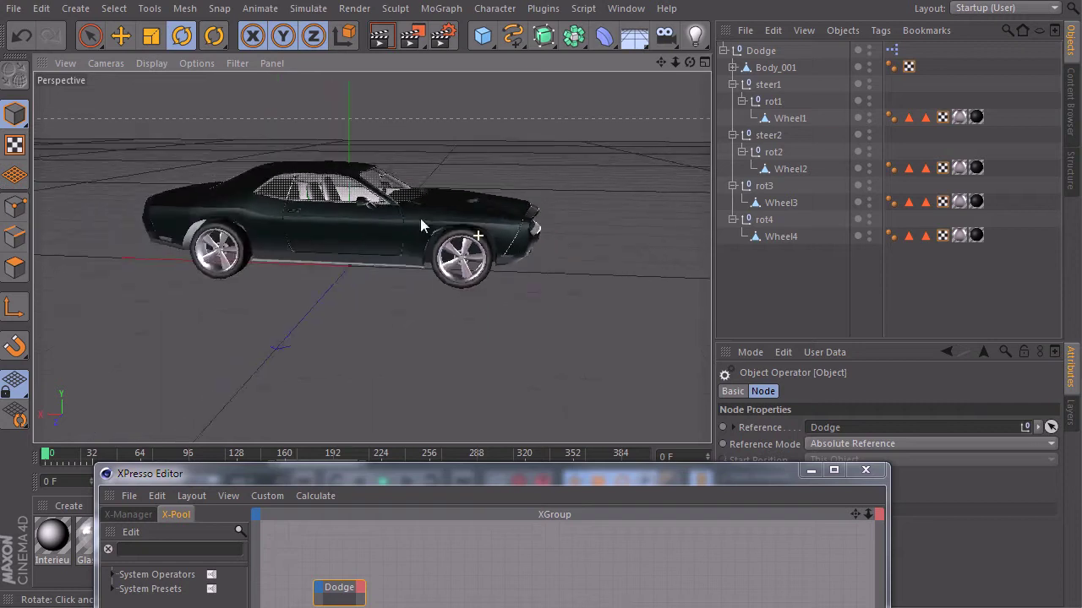
click(758, 53)
key(space)
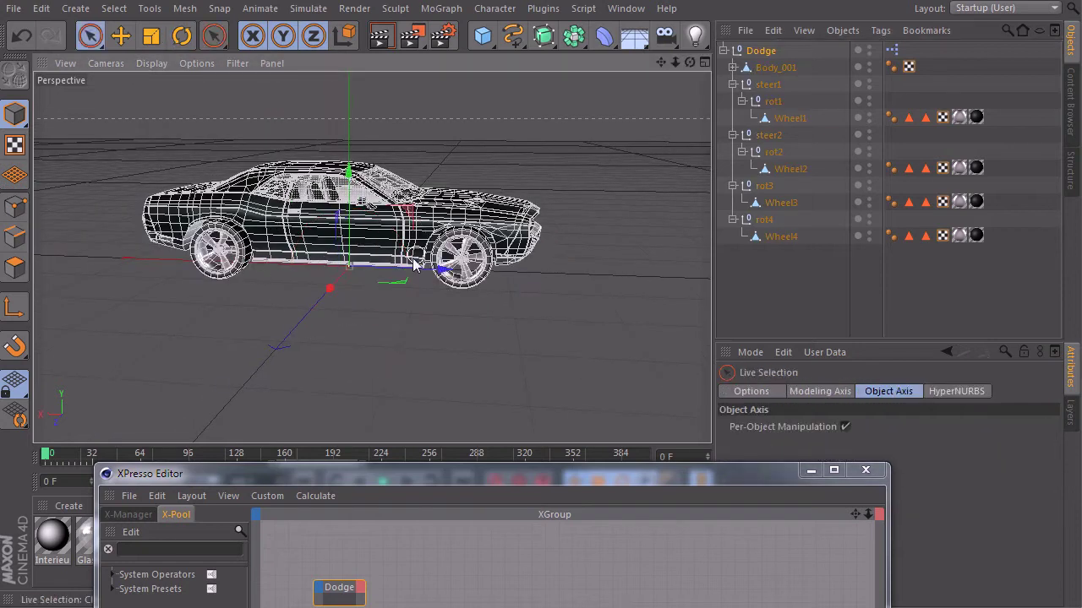
drag(431, 275, 527, 276)
drag(556, 480, 558, 607)
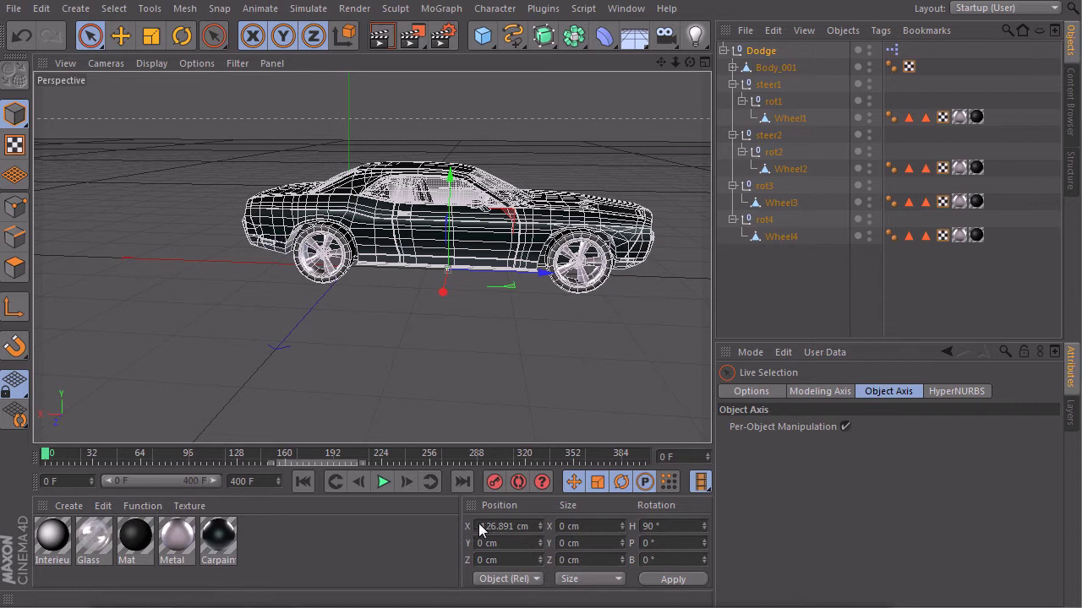
Try to move the car back along the same axis, and undo both test moves
drag(530, 271, 436, 269)
key(ctrl+z)
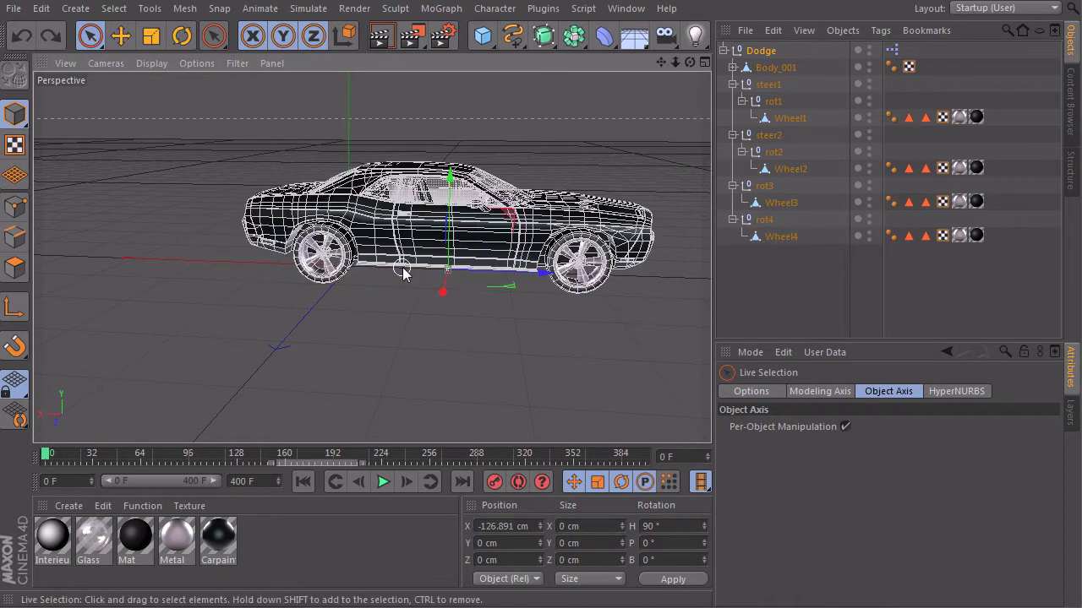
key(ctrl+z)
Rotate the Dodge object around its vertical axis to a heading of -90°
alt+middle_drag(300, 266, 418, 301)
alt+drag(380, 278, 405, 285)
key(r)
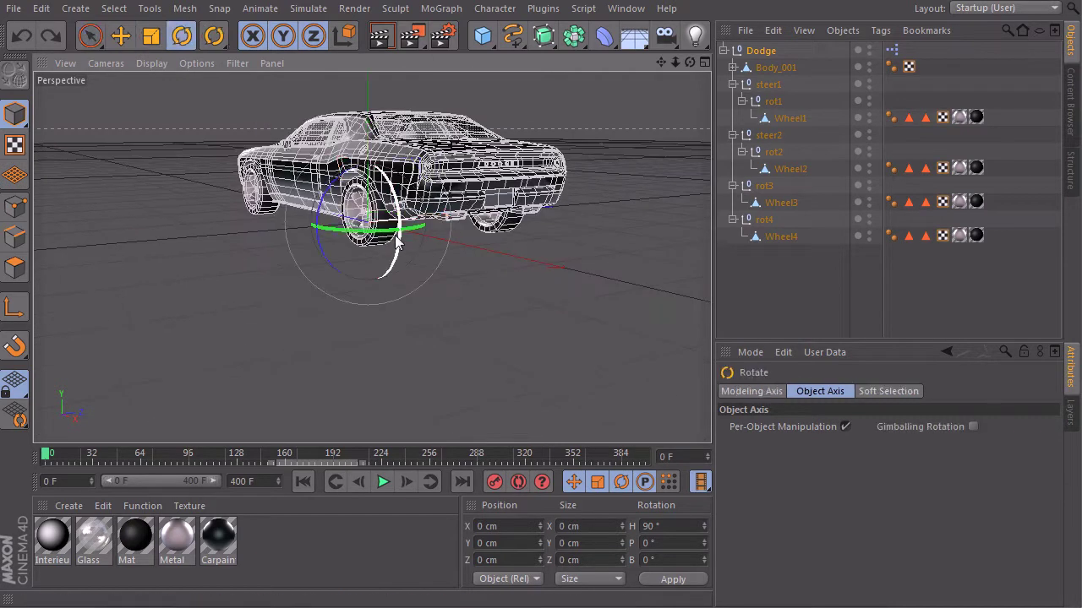
drag(380, 239, 7, 179)
Test-move the rotated car forward to an X position of about 358 cm, and undo the move
alt+drag(434, 253, 588, 229)
alt+right_drag(589, 229, 484, 218)
key(space)
alt+middle_drag(484, 218, 441, 223)
alt+drag(440, 228, 644, 246)
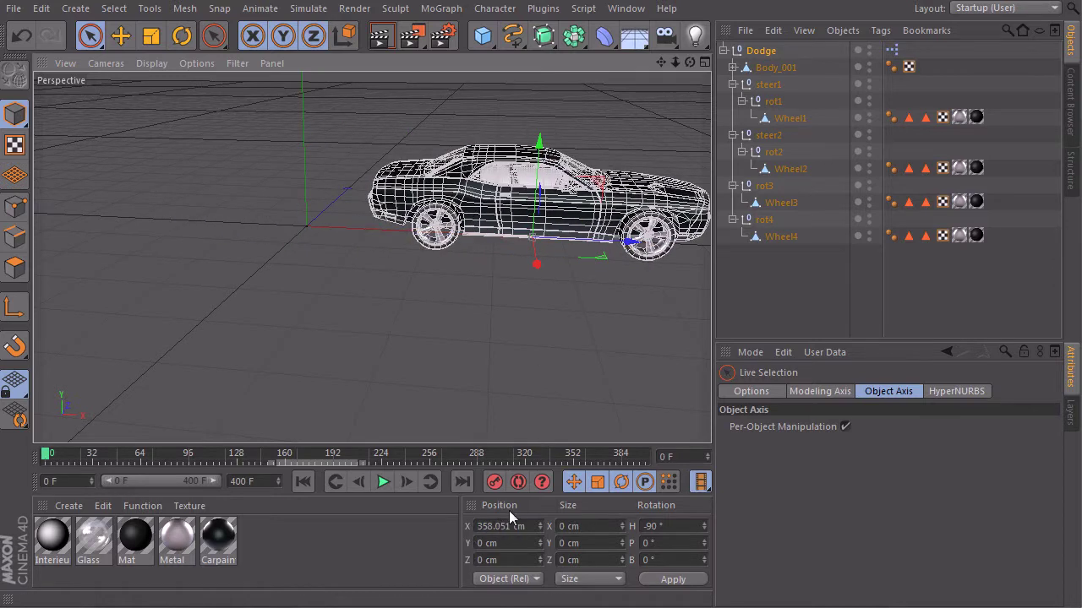
key(ctrl+z)
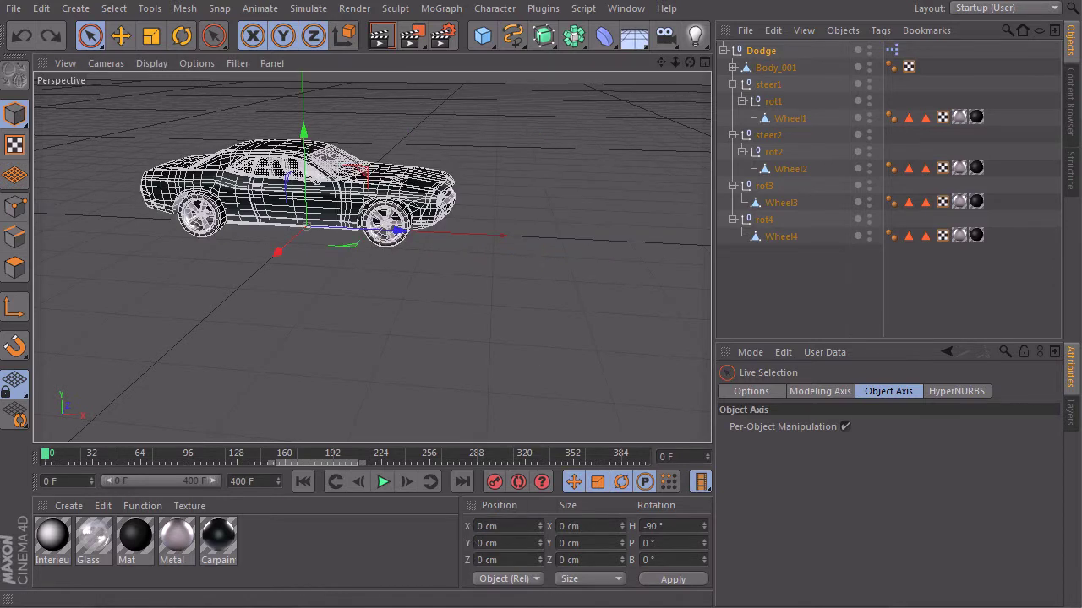
Add a Position . X output port to the Dodge node in the XPresso graph
mouse_move(485, 607)
mouse_down()
mouse_move(500, 193)
mouse_move(482, 44)
mouse_move(478, 62)
mouse_up()
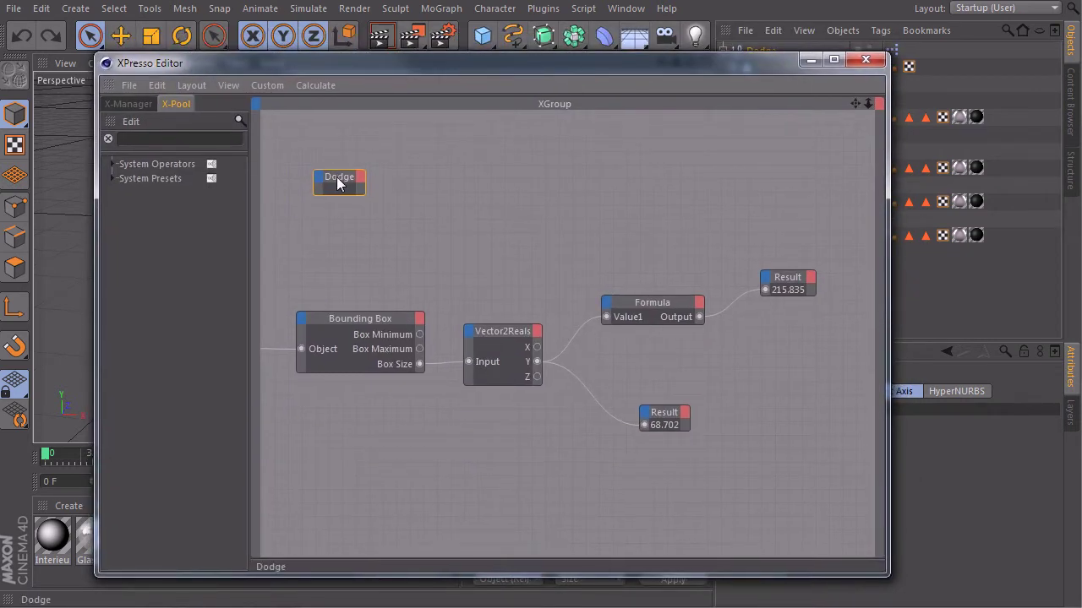
drag(338, 185, 337, 199)
click(357, 197)
mouse_move(438, 225)
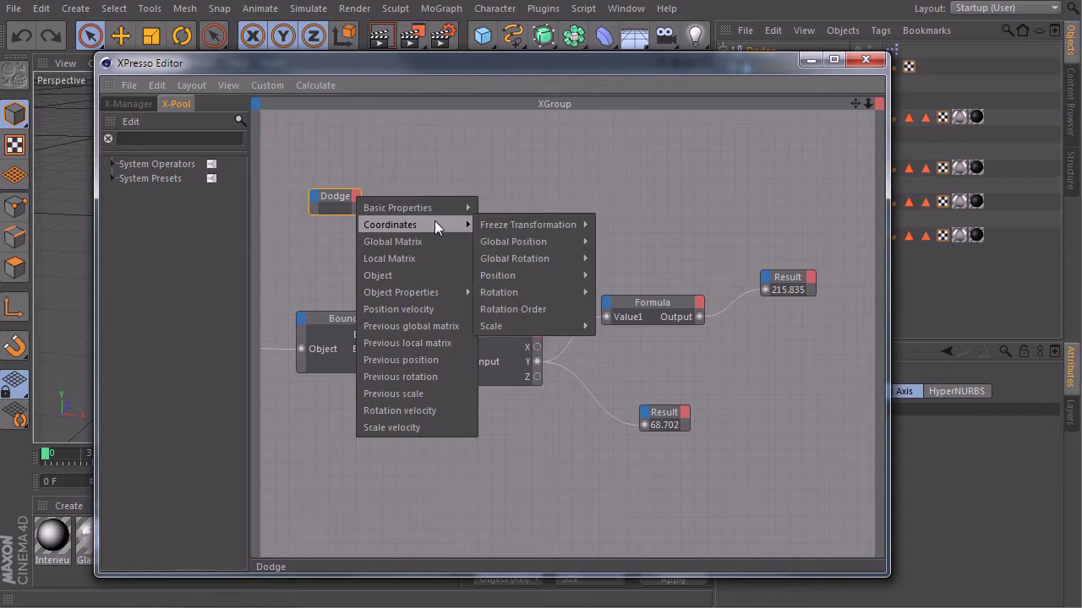
mouse_move(555, 275)
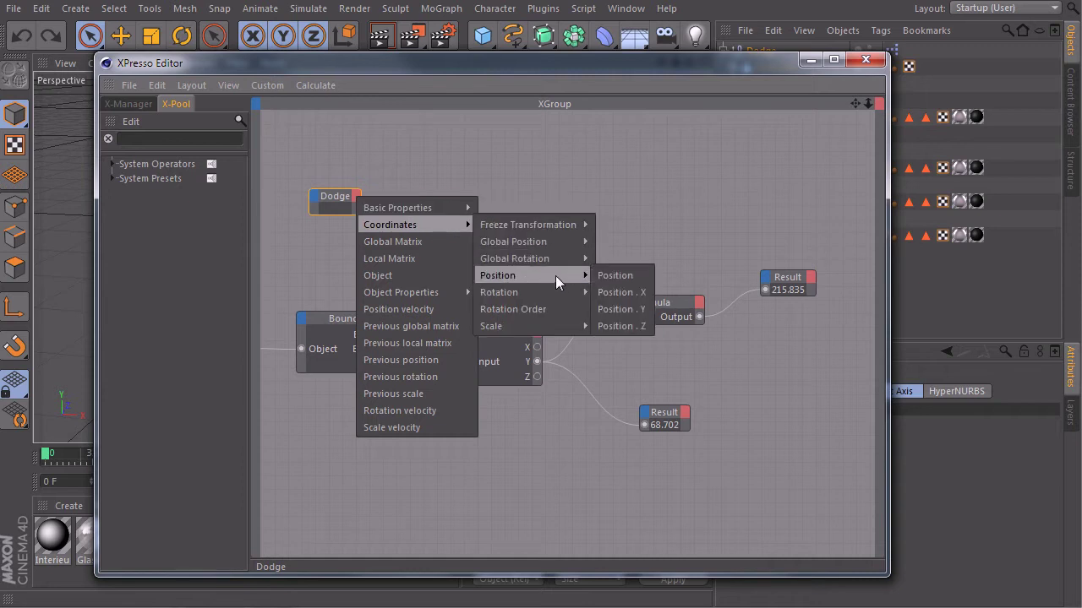
click(631, 293)
Test the Dodge node's Position . X output with a temporary copied Result node while moving the car, and remove the test
mouse_move(372, 217)
mouse_down()
mouse_move(477, 235)
mouse_move(465, 236)
mouse_up()
mouse_move(658, 413)
mouse_down()
mouse_move(517, 193)
mouse_move(559, 154)
mouse_move(465, 204)
mouse_move(457, 228)
mouse_up()
mouse_move(590, 66)
mouse_down()
mouse_move(466, 310)
mouse_move(439, 305)
mouse_up()
drag(391, 230, 553, 242)
key(ctrl+z)
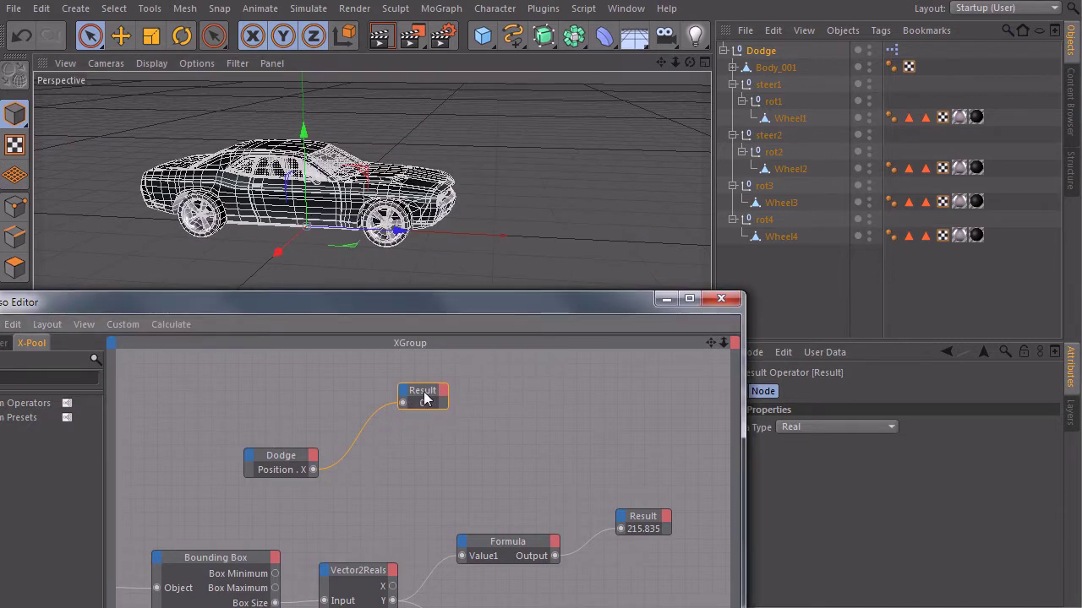
key(Delete)
Search the X-Pool for "range" and add a Range Mapper node beside the repositioned Dodge node
mouse_move(297, 455)
mouse_down()
mouse_move(352, 426)
mouse_move(423, 430)
mouse_move(414, 437)
mouse_up()
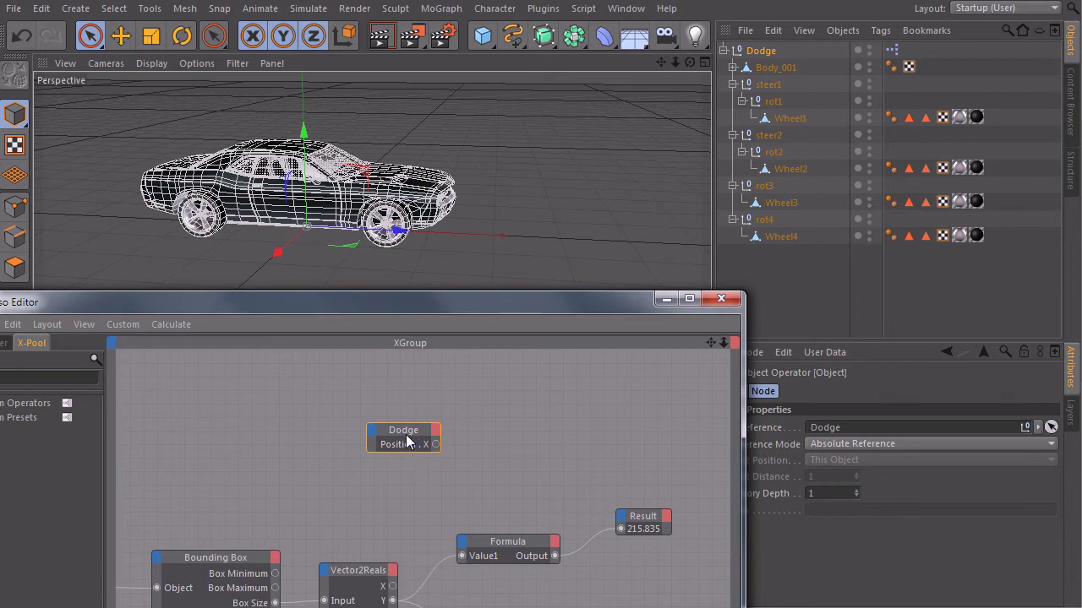
drag(407, 432, 456, 436)
drag(369, 305, 537, 77)
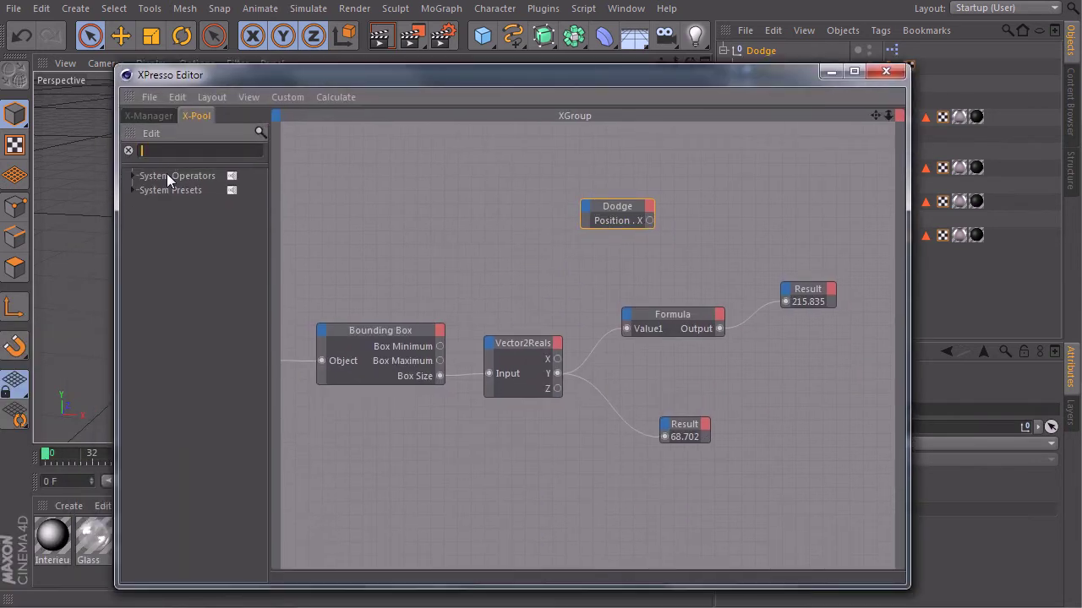
text(range)
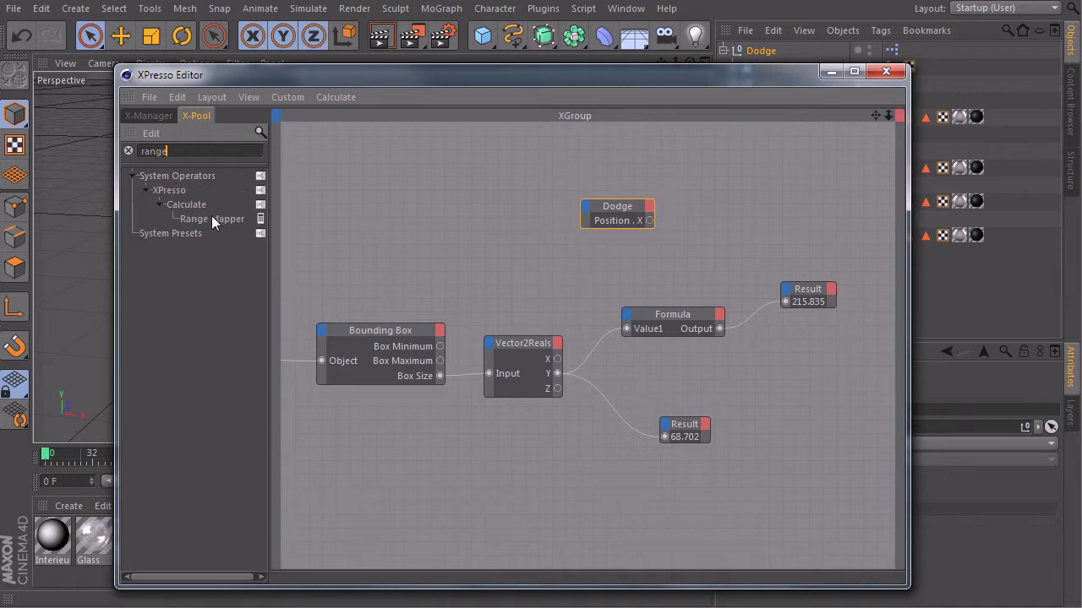
drag(735, 200, 736, 199)
Arrange the Dodge and Range Mapper nodes in a row and align the Formula's Result node with its output
drag(680, 81, 426, 76)
drag(371, 200, 317, 201)
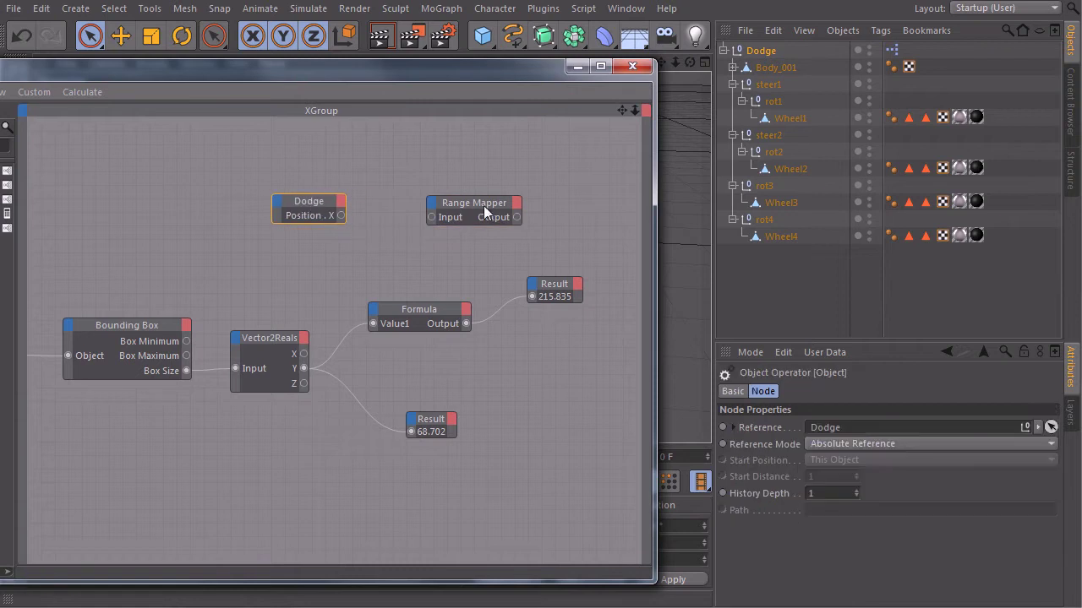
drag(478, 200, 536, 198)
drag(306, 205, 346, 194)
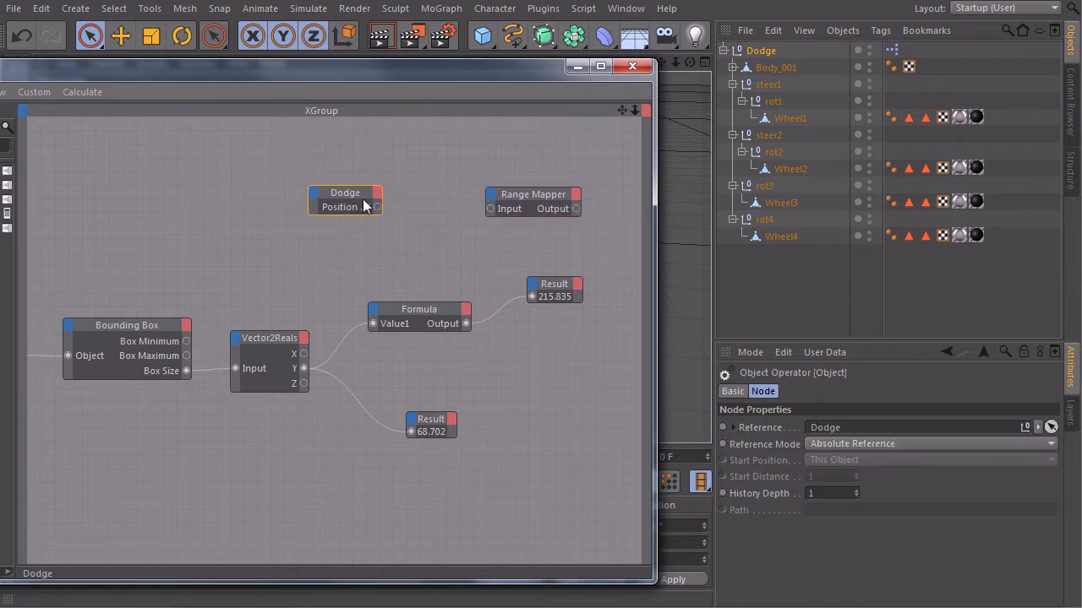
drag(553, 284, 576, 313)
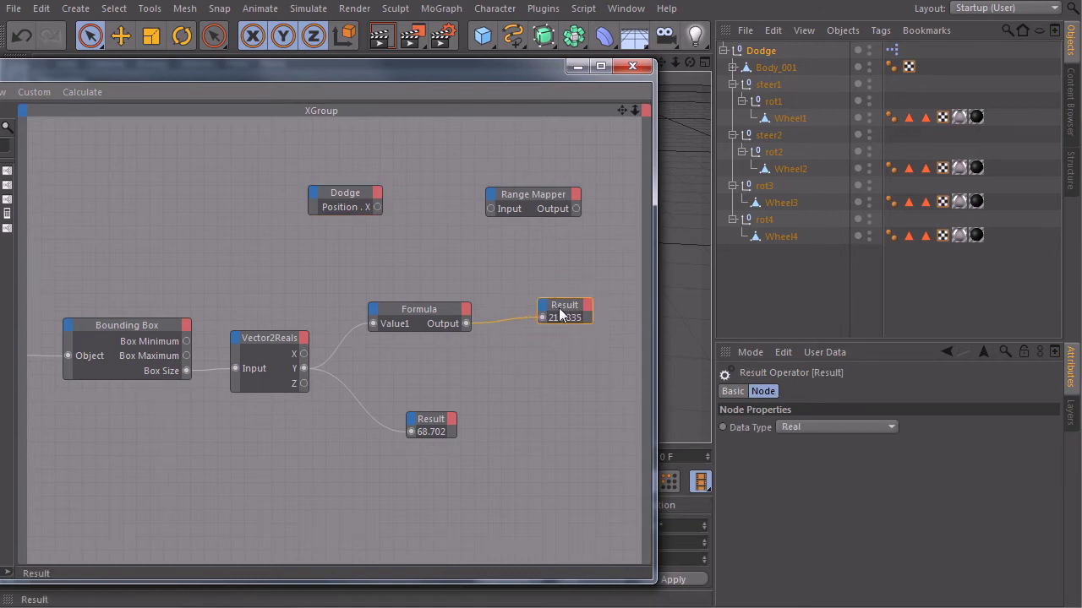
drag(565, 310, 562, 315)
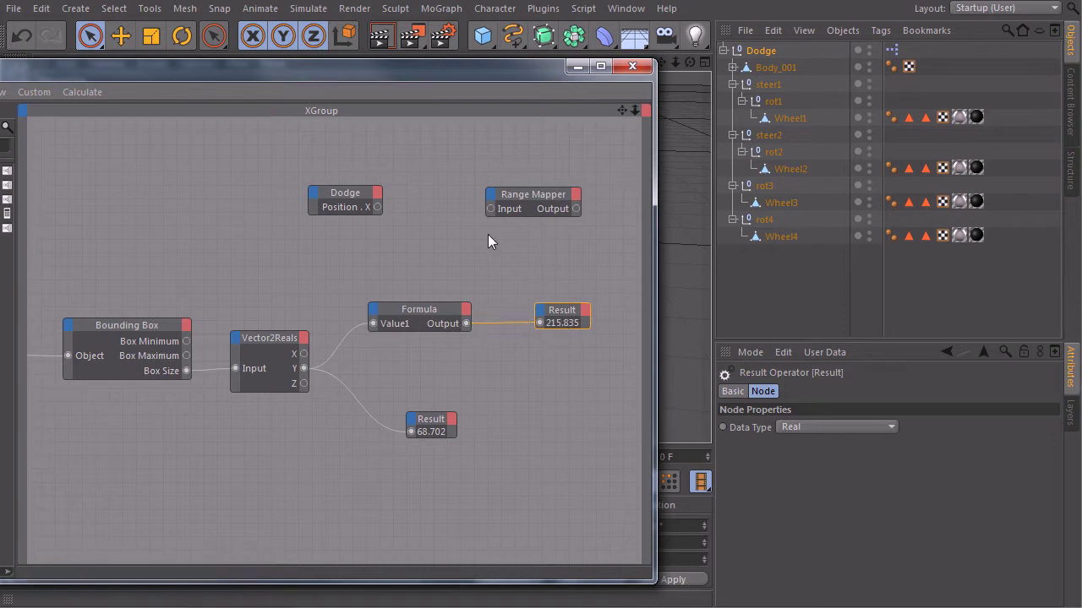
drag(343, 193, 394, 195)
drag(491, 197, 542, 195)
Connect the Dodge node's Position . X output to the Range Mapper's Input and level the Range Mapper with it
mouse_move(430, 210)
mouse_down()
mouse_move(427, 300)
mouse_move(458, 247)
mouse_up()
drag(418, 212, 543, 209)
middle_drag(533, 248, 416, 217)
drag(462, 186, 464, 193)
Enlarge the attributes area and connect the Formula's Output to a new Input Upper port on the Range Mapper
drag(904, 342, 908, 168)
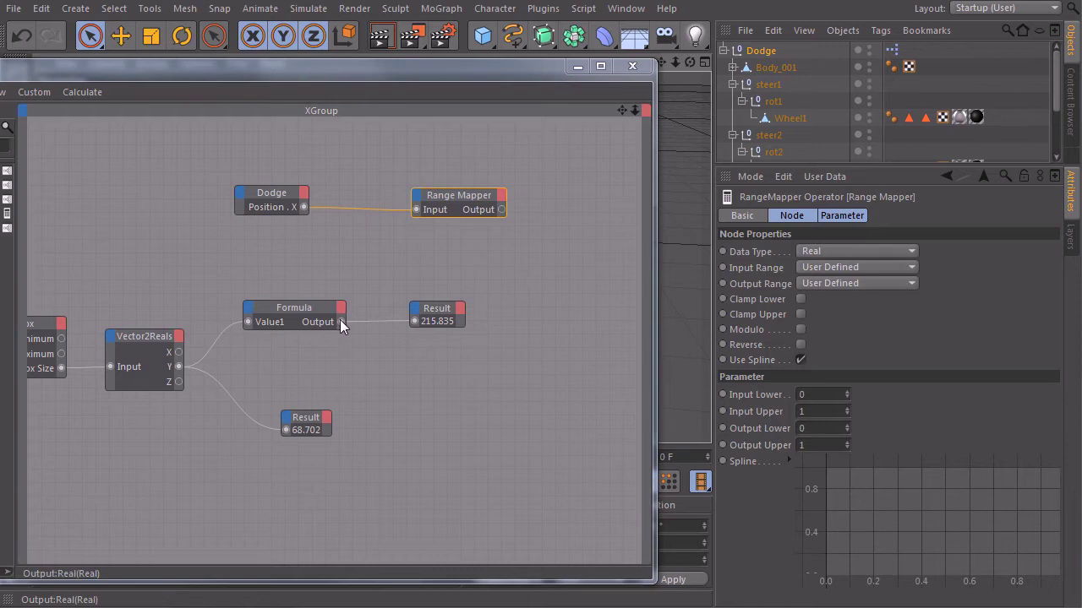
drag(341, 322, 417, 201)
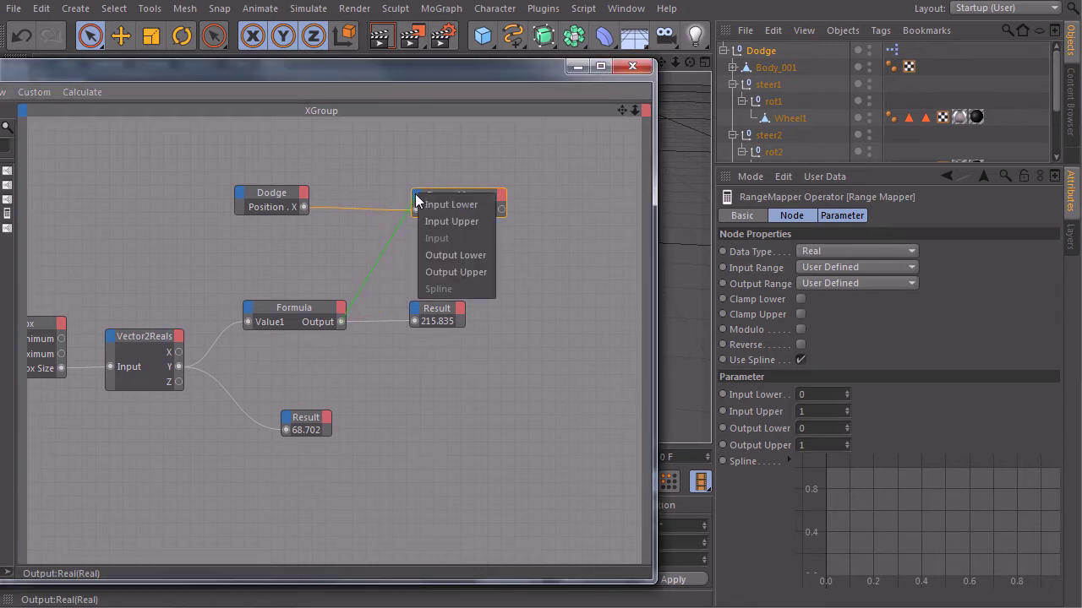
click(457, 221)
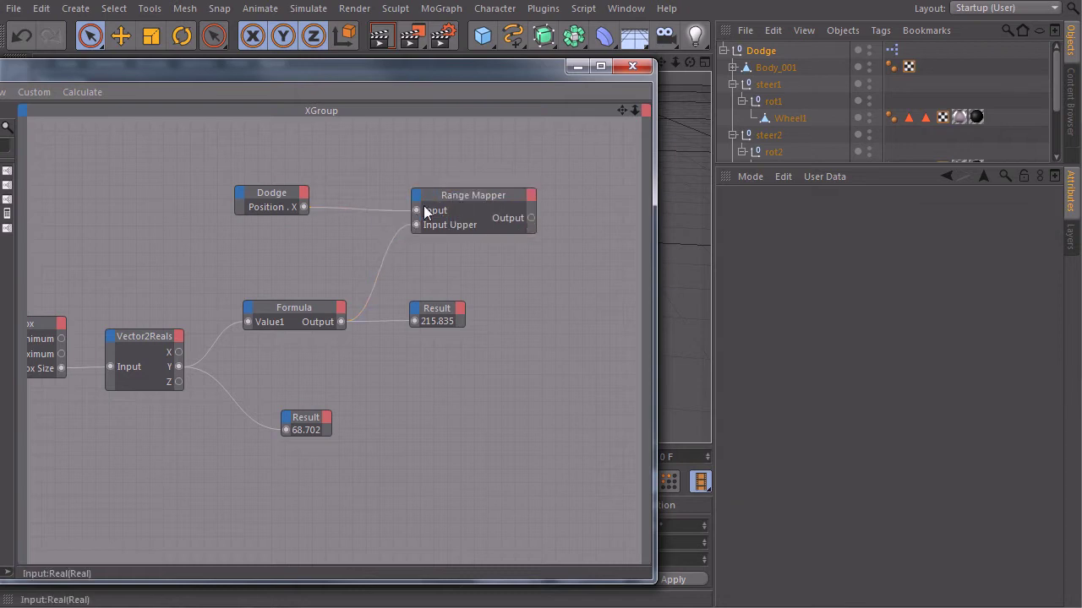
Set the Range Mapper's Output Range to Degree
click(451, 197)
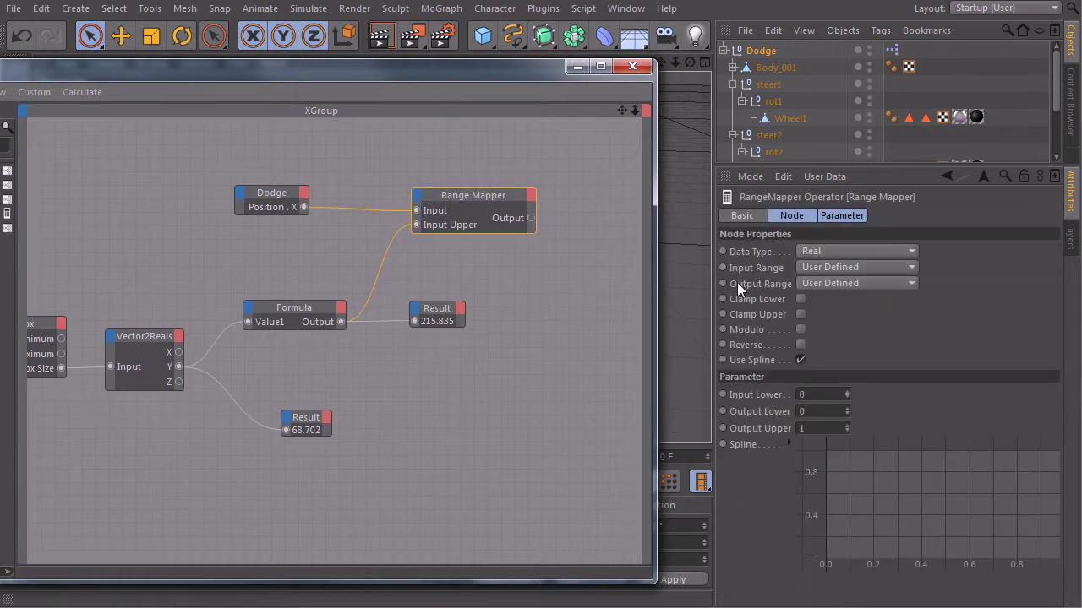
click(830, 284)
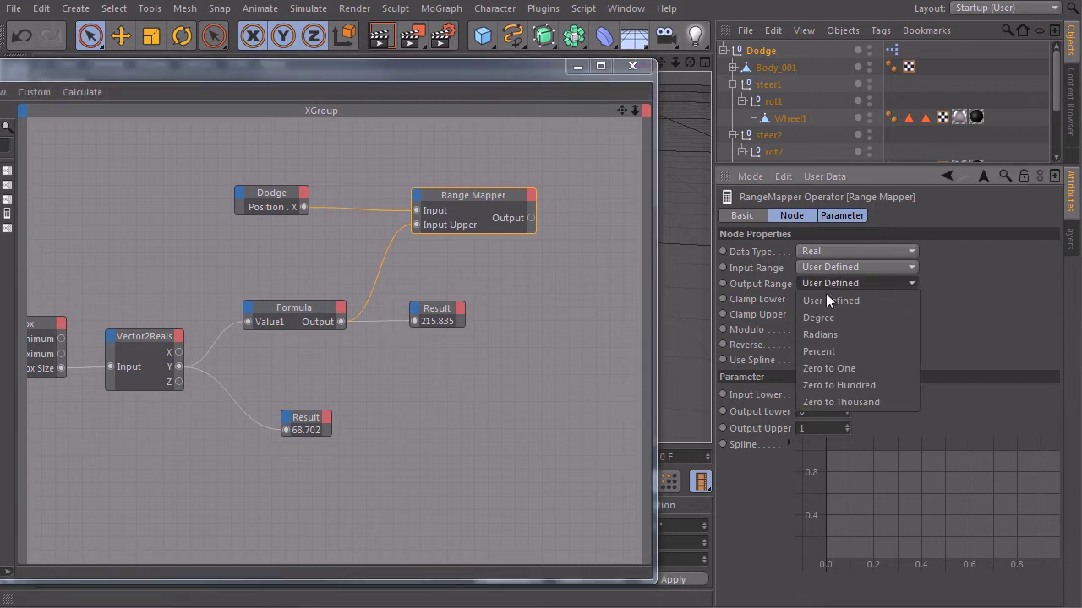
click(833, 316)
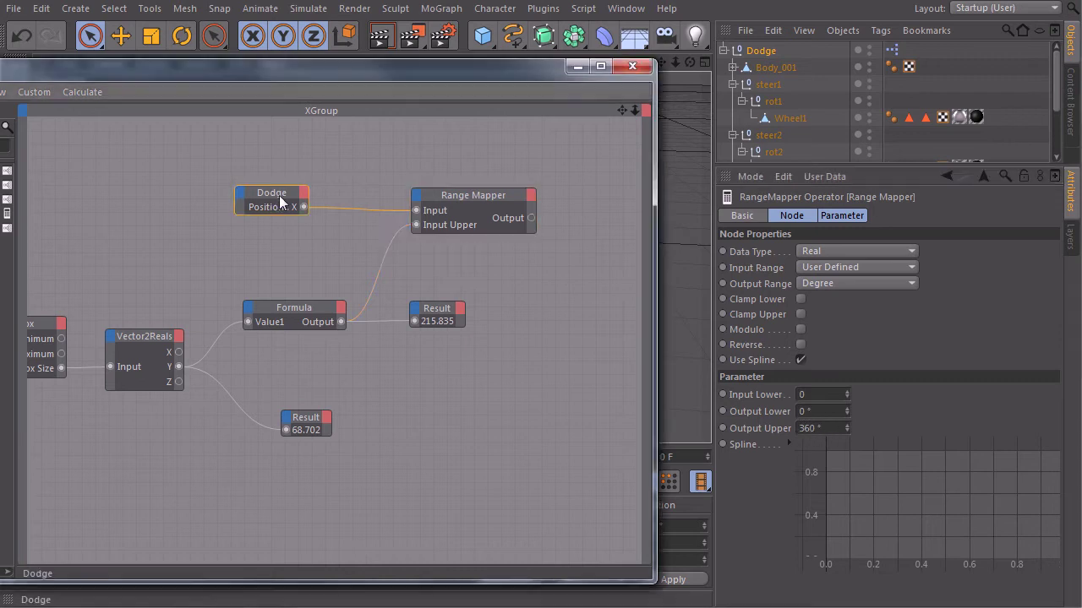
Level the Dodge node with the Range Mapper's Input, and open the Range Mapper's Output Lower value for editing
drag(279, 195, 296, 198)
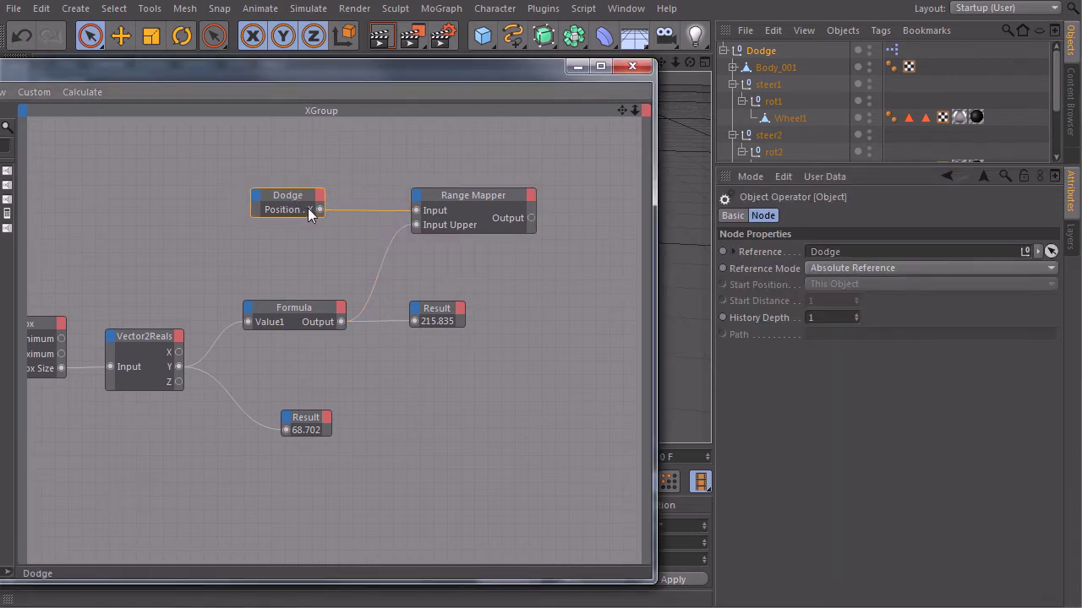
click(473, 201)
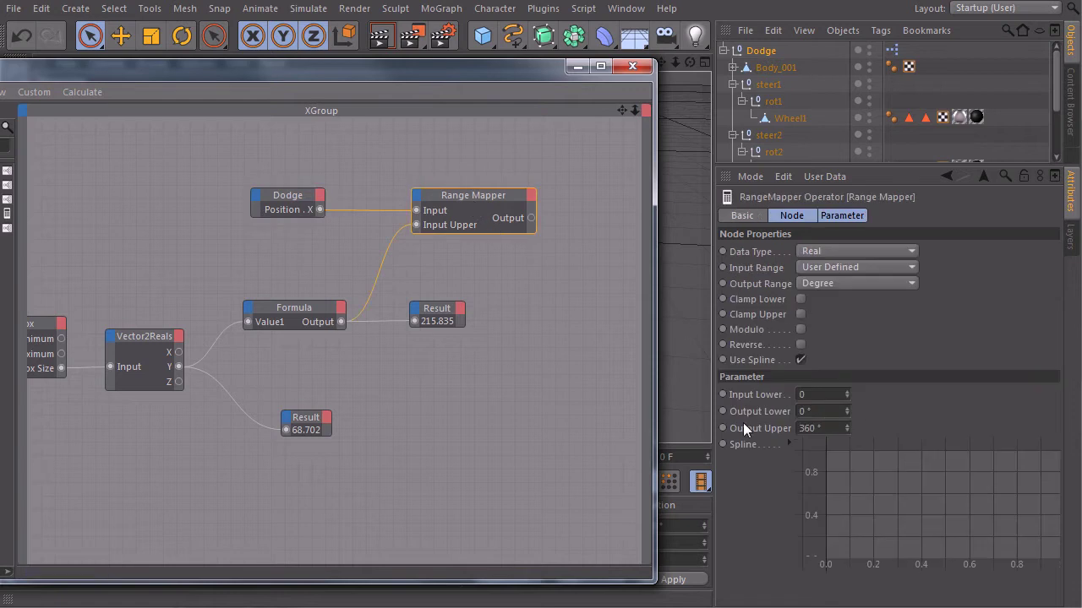
click(808, 410)
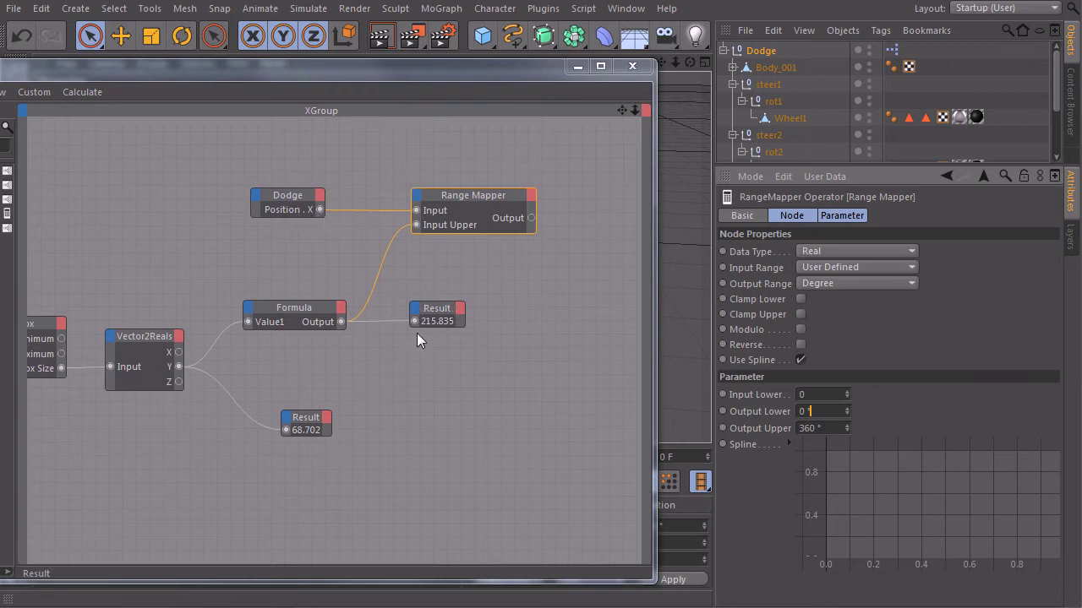
Uncover the viewport beside the XPresso graph and select the car's front wheel in a closer view
click(484, 195)
middle_drag(518, 298, 399, 344)
drag(508, 79, 512, 326)
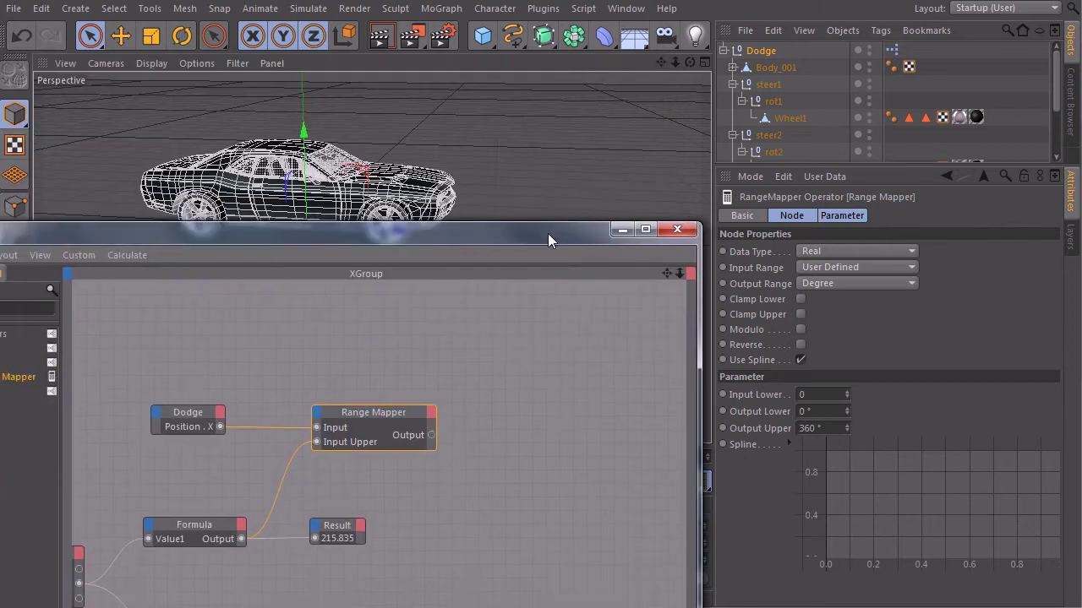
mouse_move(547, 234)
mouse_down()
mouse_move(553, 214)
mouse_move(550, 254)
mouse_up()
alt+middle_drag(491, 160, 537, 96)
mouse_move(458, 204)
alt+right_down()
mouse_move(534, 176)
mouse_move(522, 163)
alt+right_up()
click(436, 193)
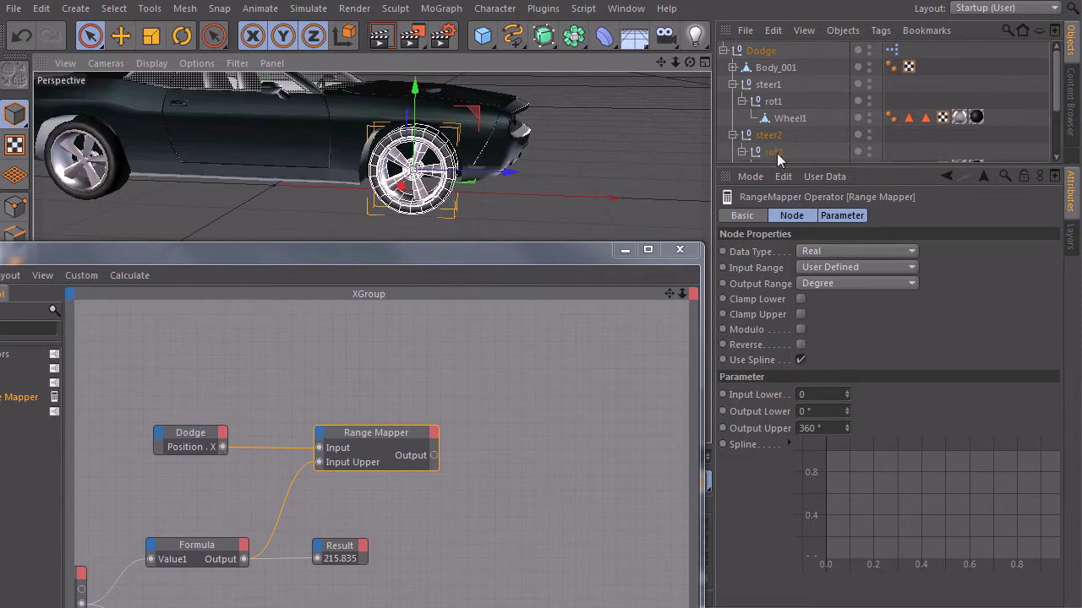
Enlarge the object list and add the rot2 null to the graph as a node beside the Range Mapper
drag(817, 165, 832, 242)
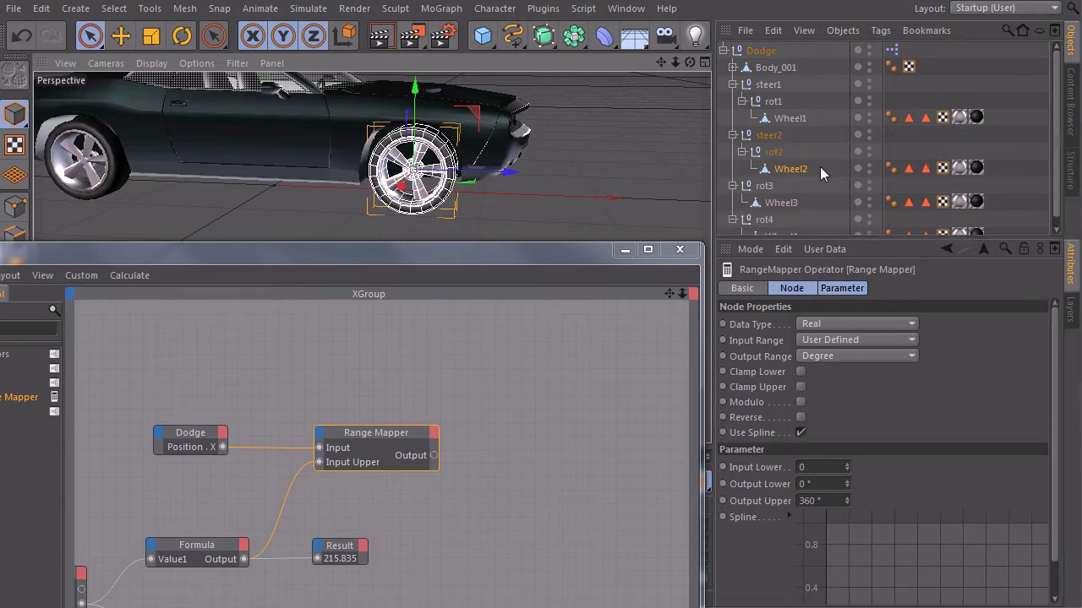
click(819, 150)
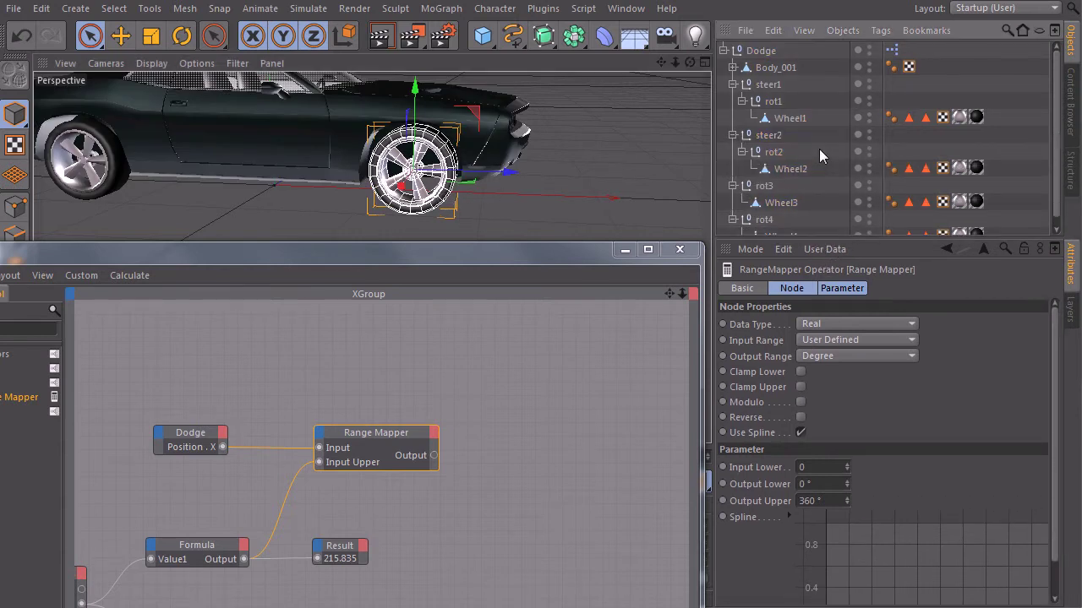
click(772, 152)
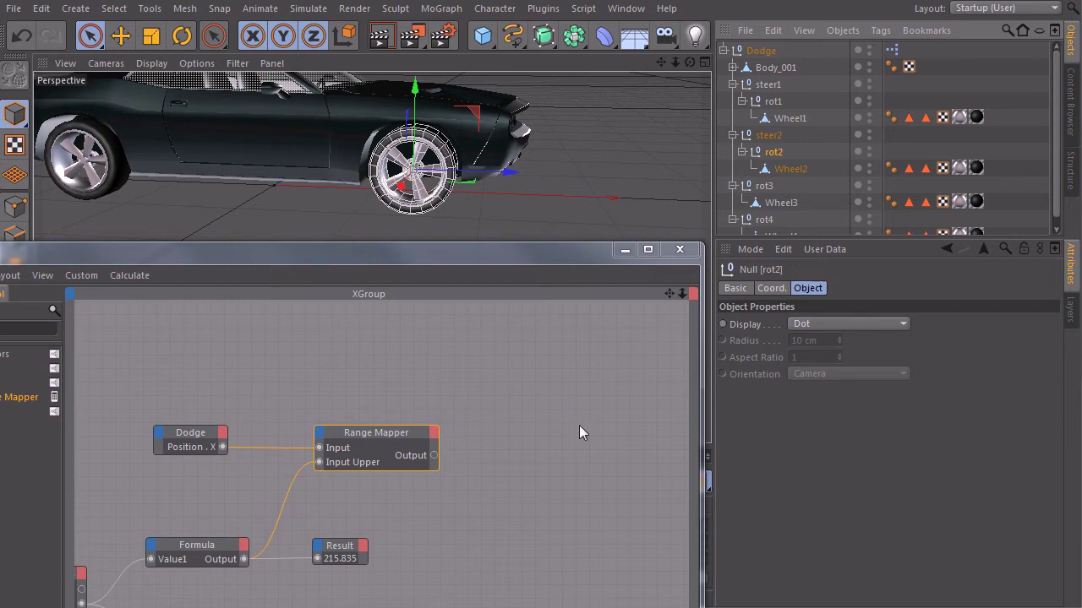
drag(580, 426, 577, 422)
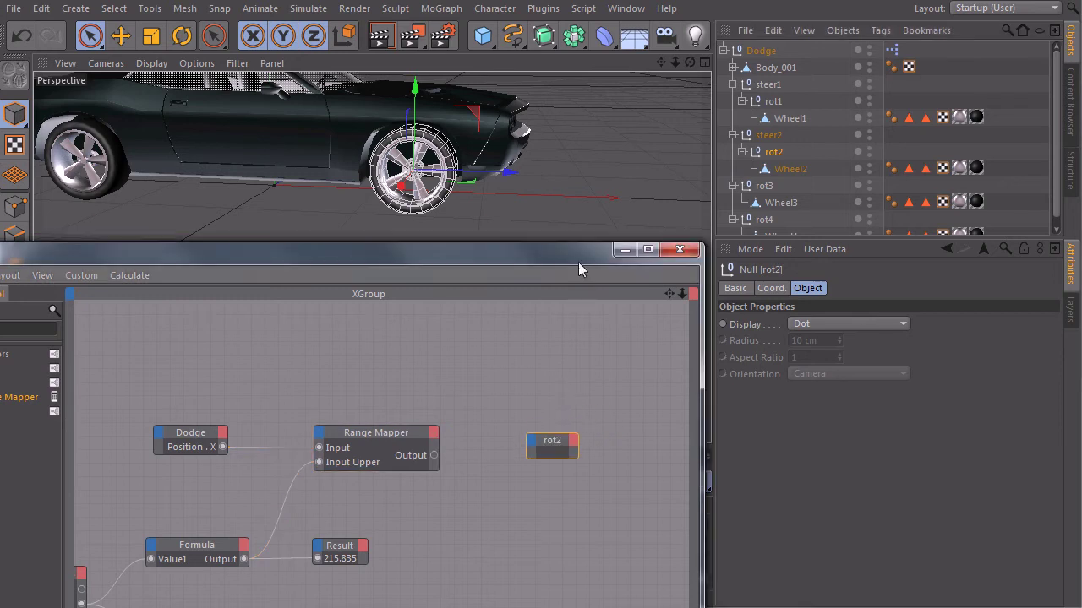
Test-rotate the rot2 null to find the wheel's rolling axis, and undo the rotation
drag(578, 262, 68, 436)
key(r)
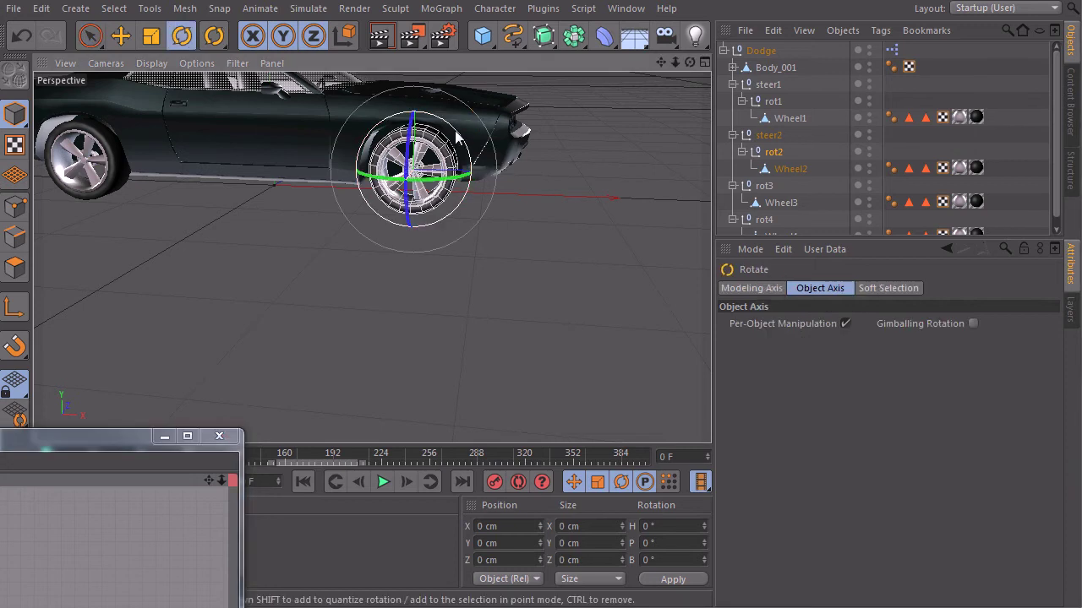
drag(455, 131, 467, 230)
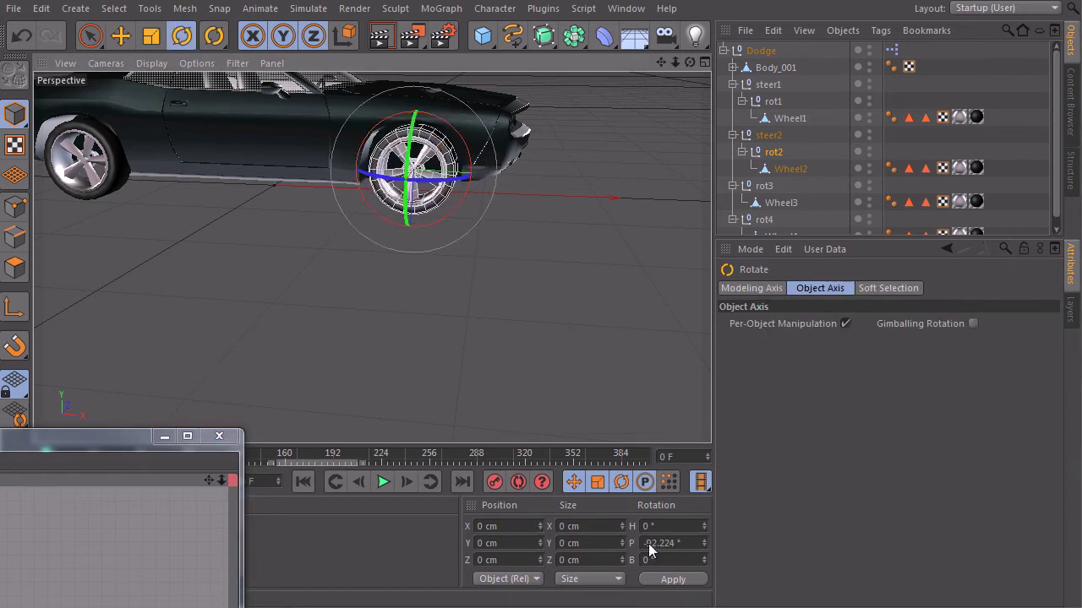
key(ctrl+z)
Add a Rotation . P input to the rot2 node and connect the Range Mapper's Output to it
drag(46, 444, 598, 91)
click(620, 275)
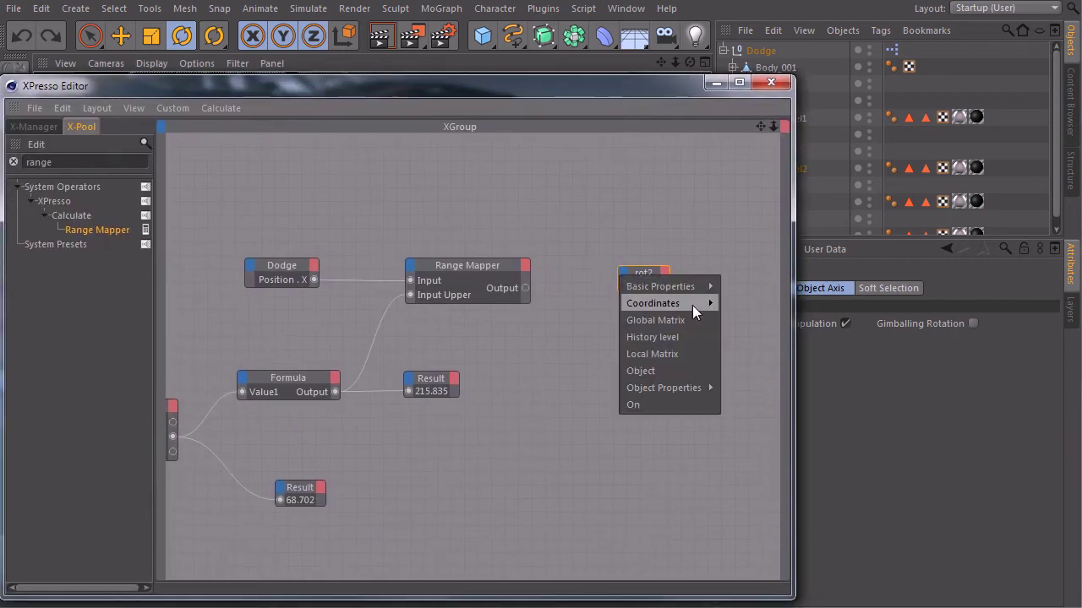
mouse_move(692, 303)
mouse_move(799, 371)
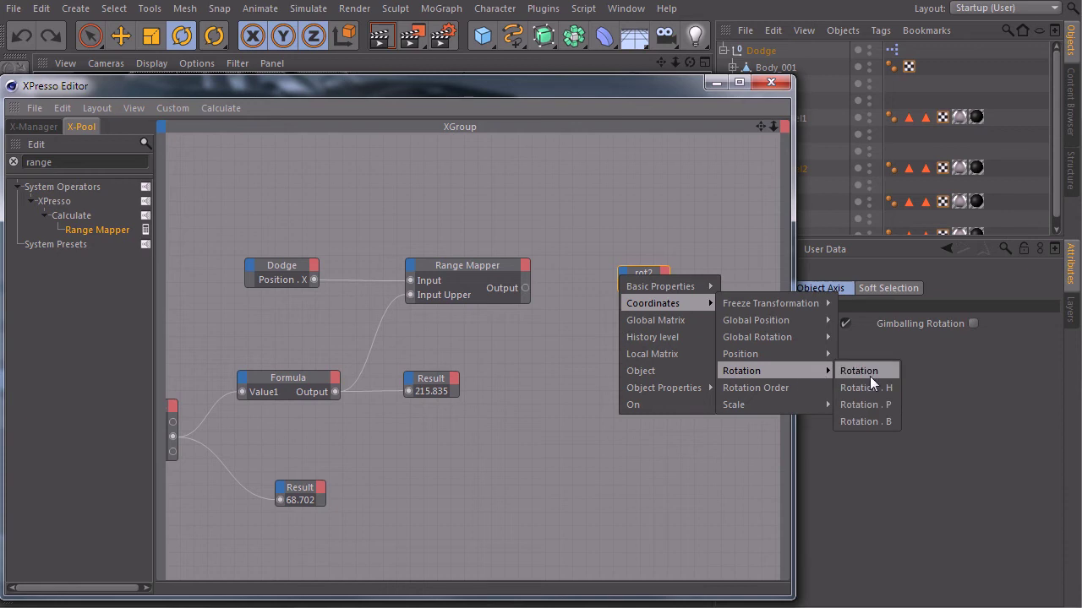
click(875, 400)
click(642, 275)
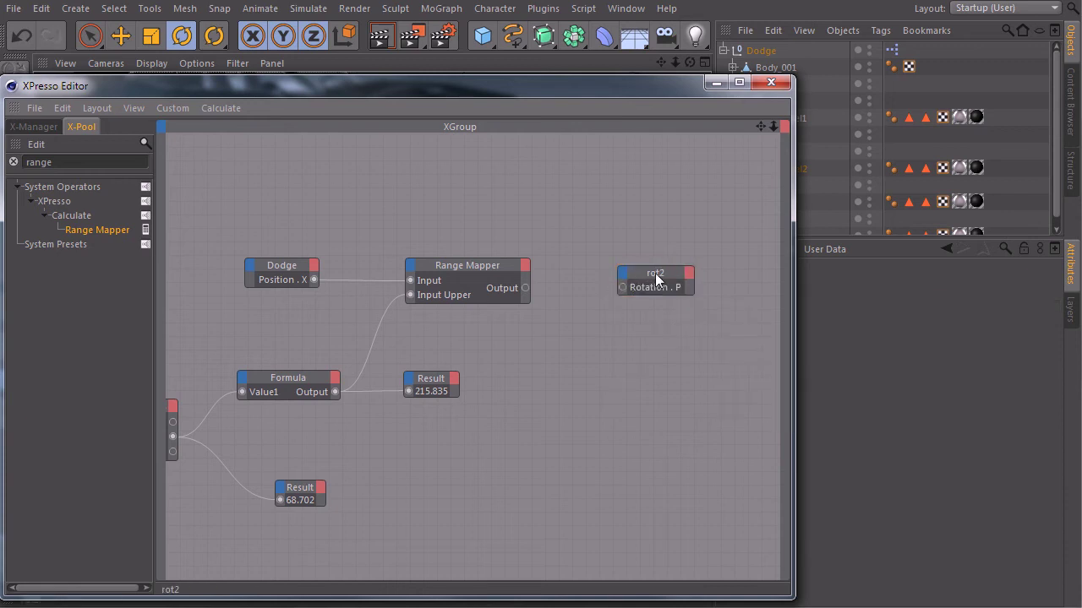
drag(655, 273, 651, 272)
drag(525, 288, 620, 285)
mouse_move(445, 381)
alt+middle_down()
mouse_move(645, 327)
mouse_move(449, 361)
alt+middle_up()
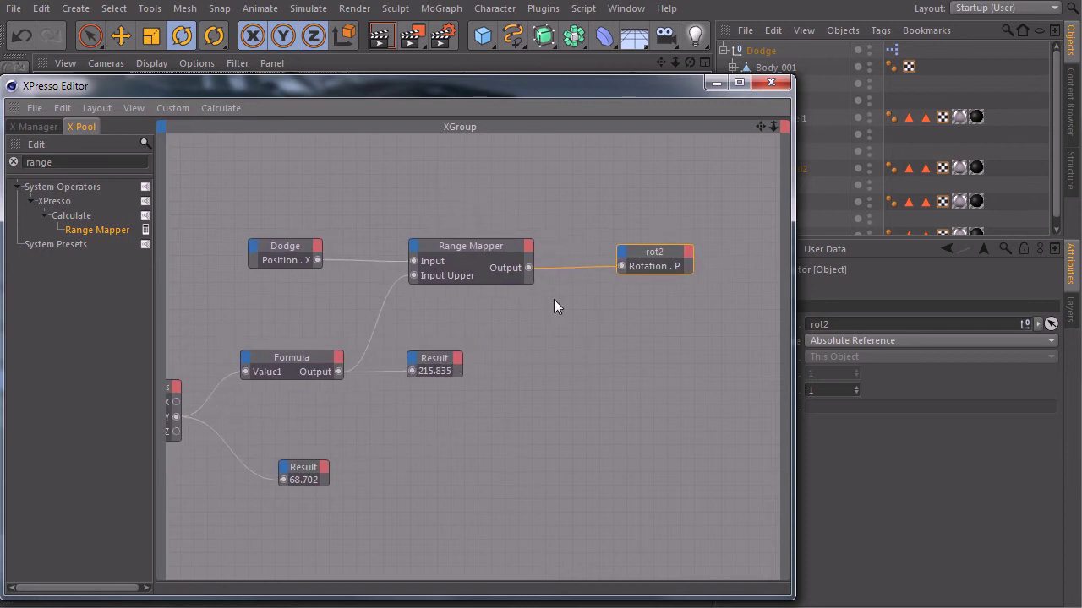
Close the XPresso editor, move the Dodge null along its length to test the front wheel's rolling, and undo the move
click(772, 81)
alt+middle_drag(502, 215, 523, 294)
alt+drag(523, 294, 468, 299)
click(917, 69)
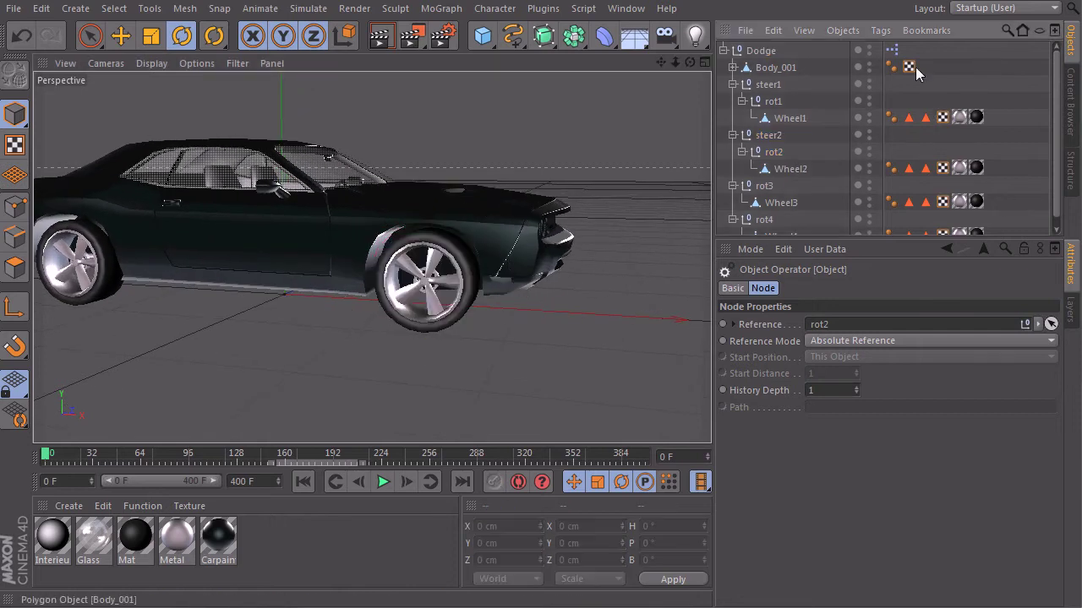
click(758, 49)
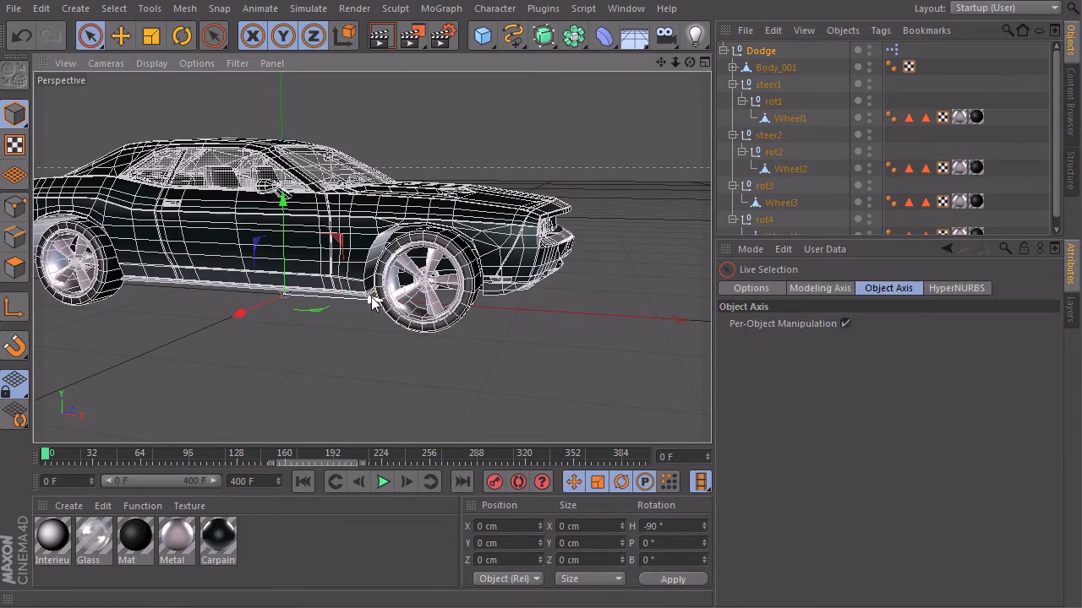
mouse_move(373, 302)
mouse_down()
mouse_move(518, 322)
mouse_move(367, 301)
mouse_move(473, 313)
mouse_up()
key(ctrl+z)
Reopen the Dodge XPresso graph and set the Range Mapper's Output Upper to -360°
double_click(892, 50)
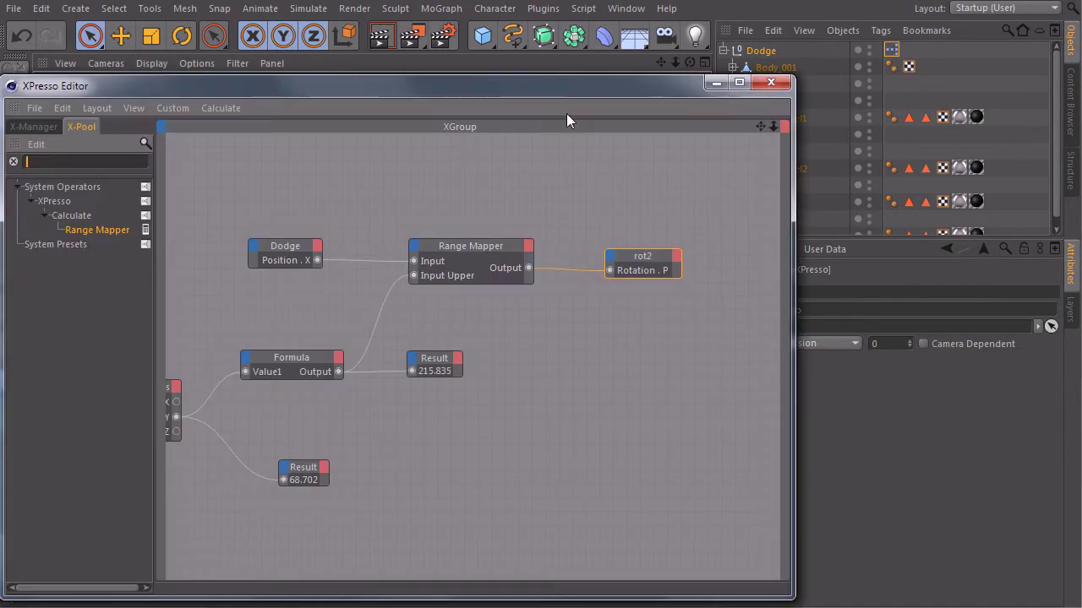
drag(542, 89, 443, 73)
click(351, 229)
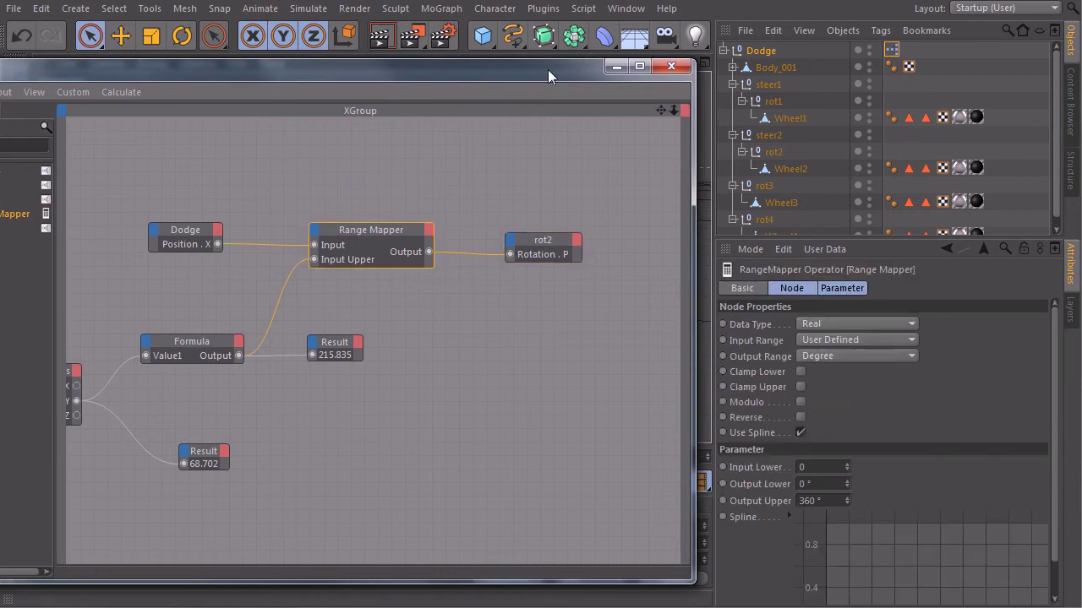
drag(545, 68, 500, 67)
click(800, 501)
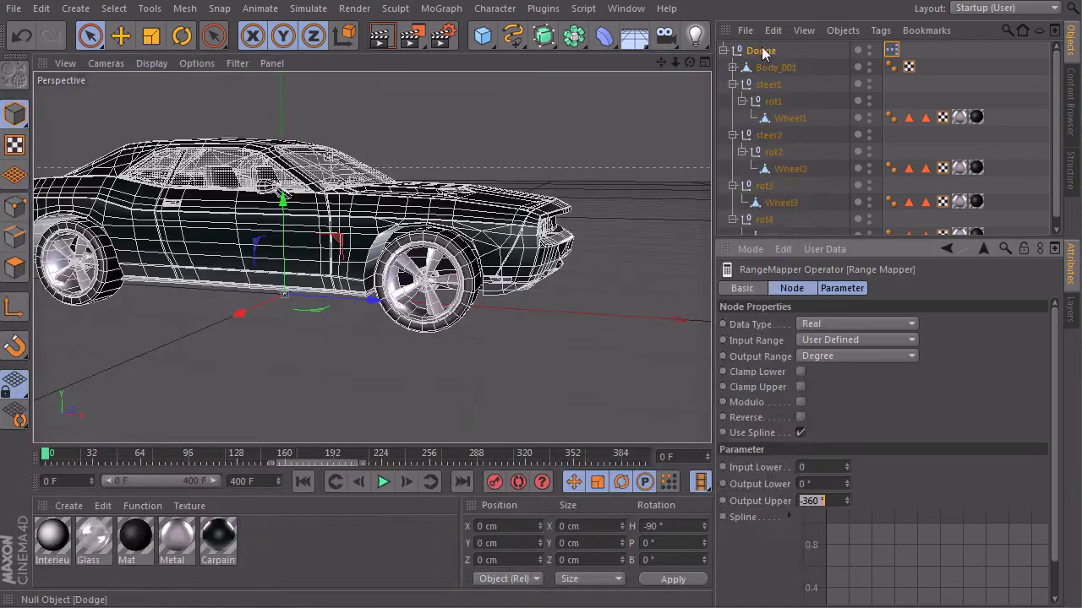
Move the Dodge null again to check the wheel's rolling direction, and undo the move
click(761, 49)
mouse_move(358, 299)
mouse_down()
mouse_move(488, 306)
mouse_move(290, 318)
mouse_move(437, 336)
mouse_move(534, 364)
mouse_move(401, 362)
mouse_up()
key(ctrl+z)
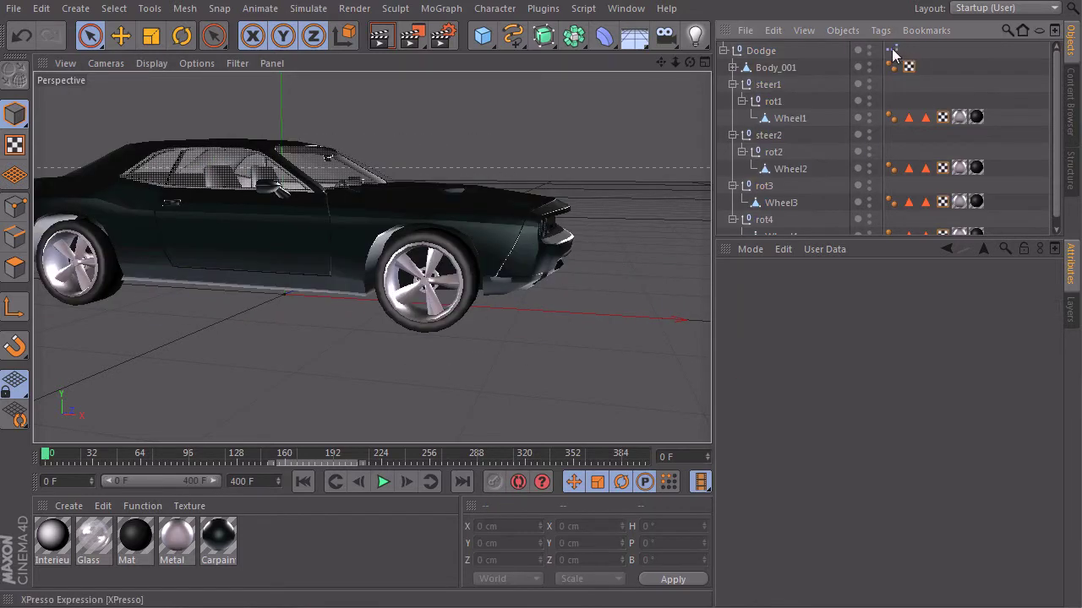
Raise the rot2 node in the XPresso graph and add the rot1, rot3 and rot4 nulls as nodes below it
double_click(892, 50)
drag(577, 73, 469, 73)
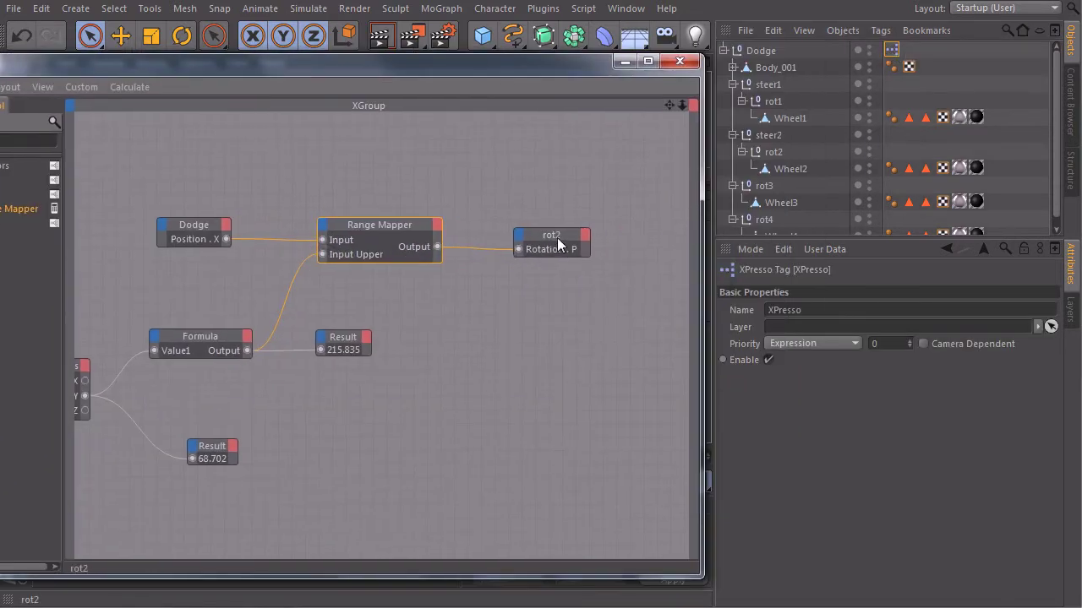
drag(553, 242, 562, 169)
drag(576, 73, 514, 74)
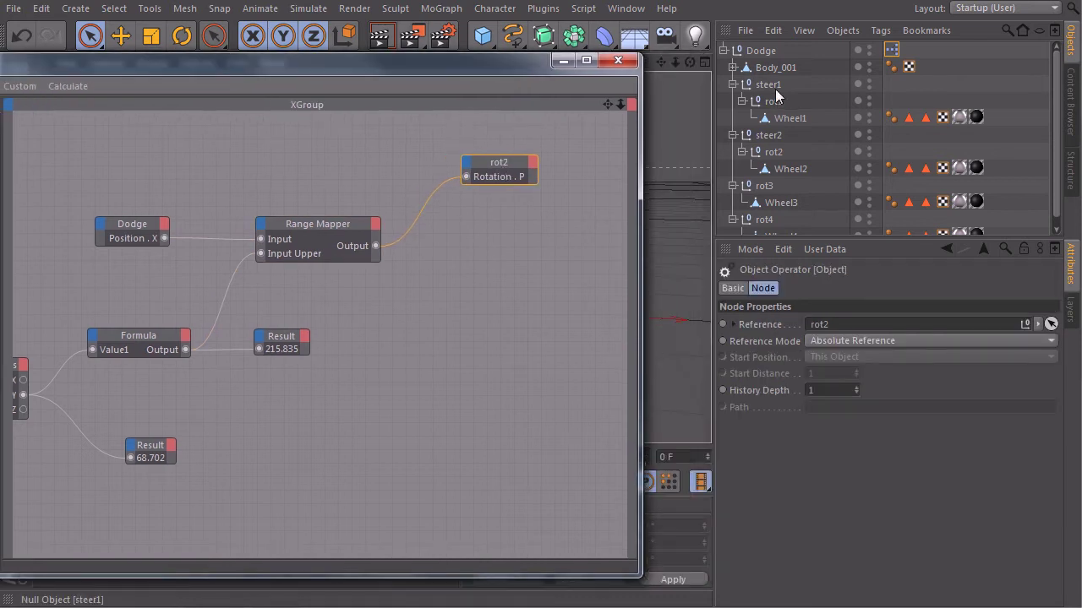
drag(775, 103, 507, 220)
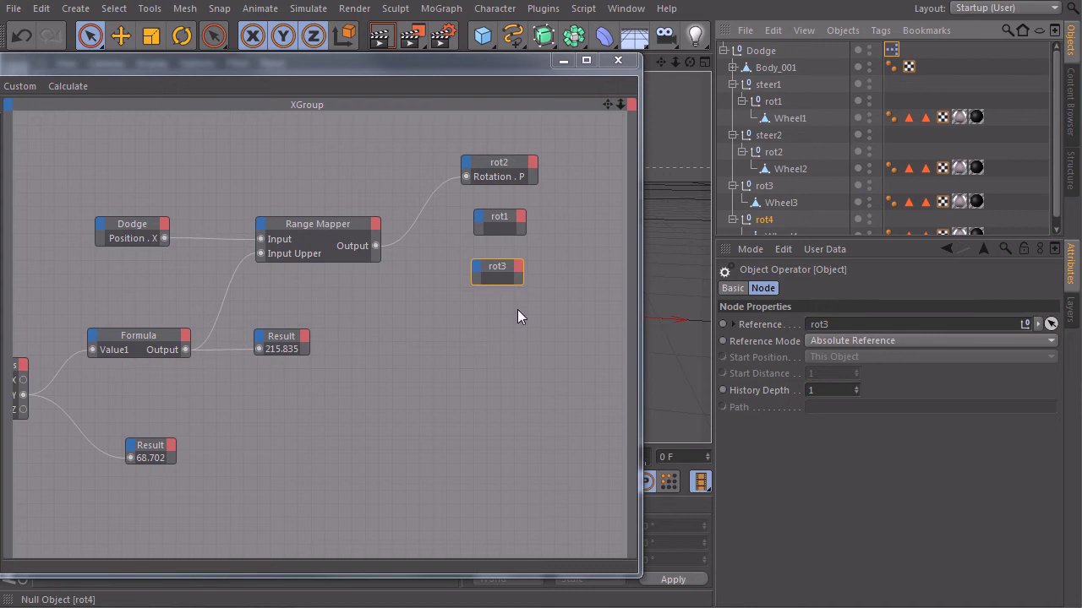
drag(503, 330, 503, 331)
Add a Rotation . P input port to each of the rot1, rot3 and rot4 nodes
click(478, 218)
mouse_move(551, 249)
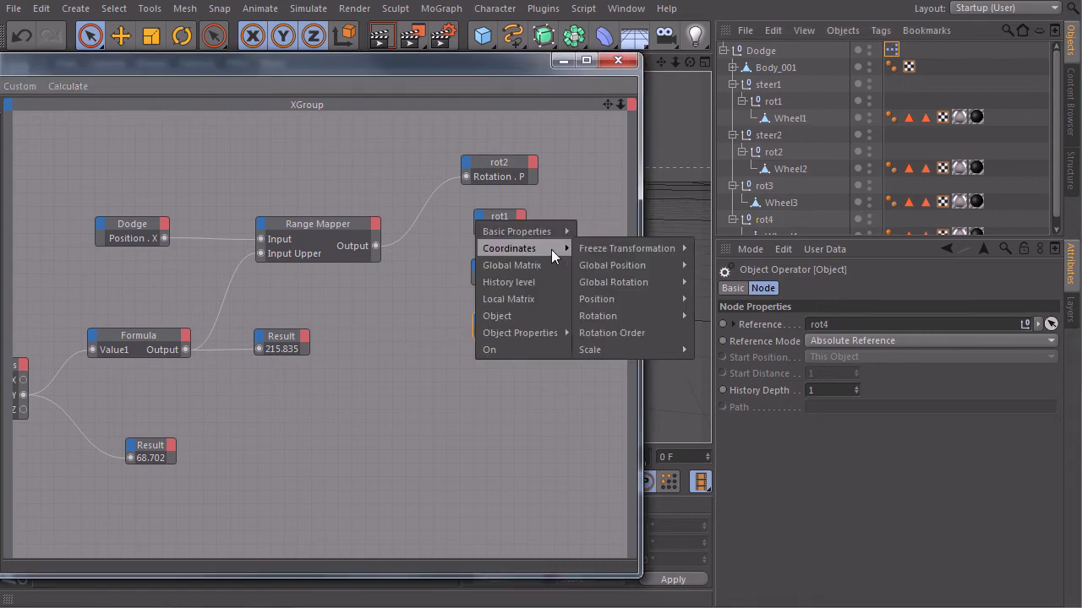
mouse_move(660, 318)
click(723, 350)
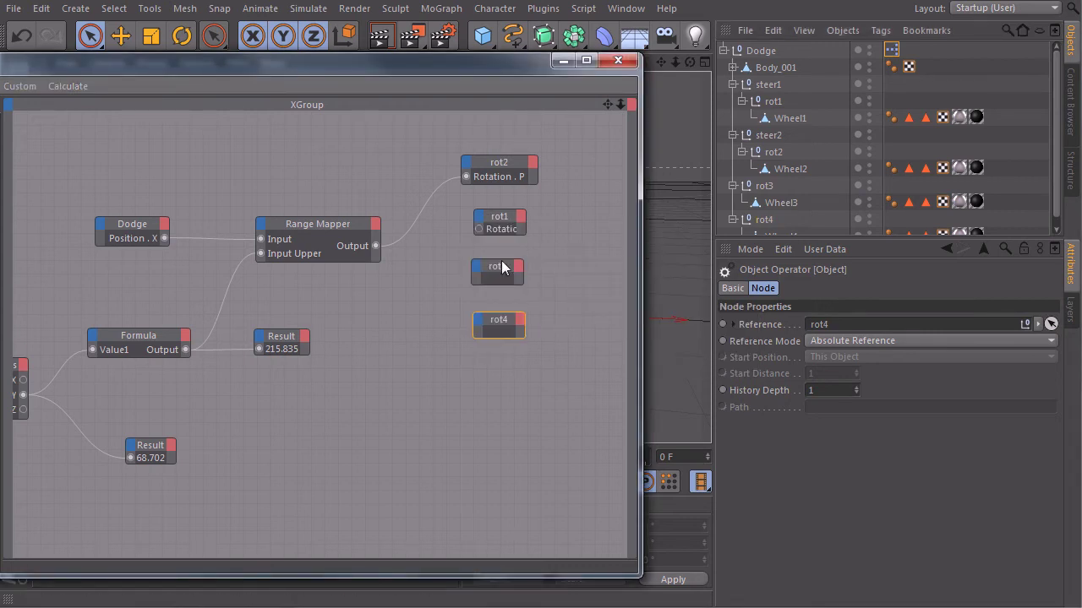
click(476, 275)
mouse_move(548, 293)
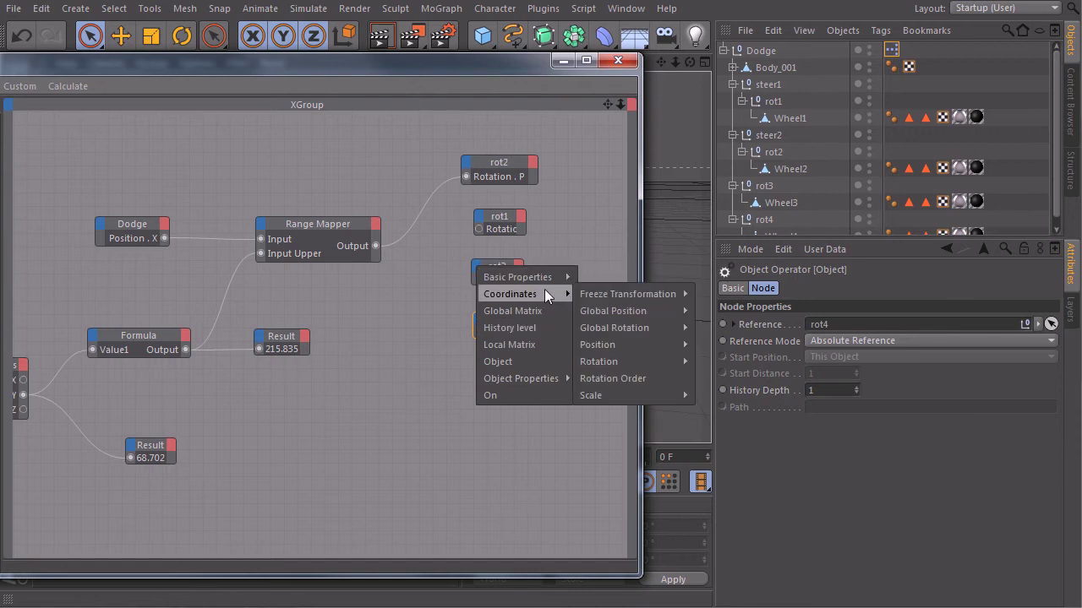
mouse_move(657, 345)
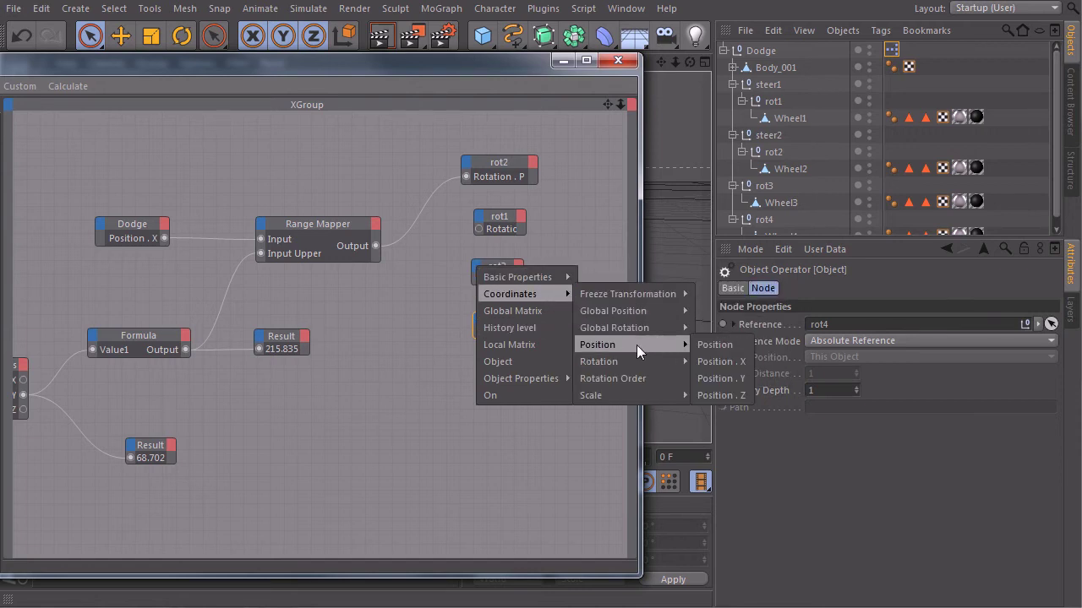
mouse_move(623, 361)
click(730, 395)
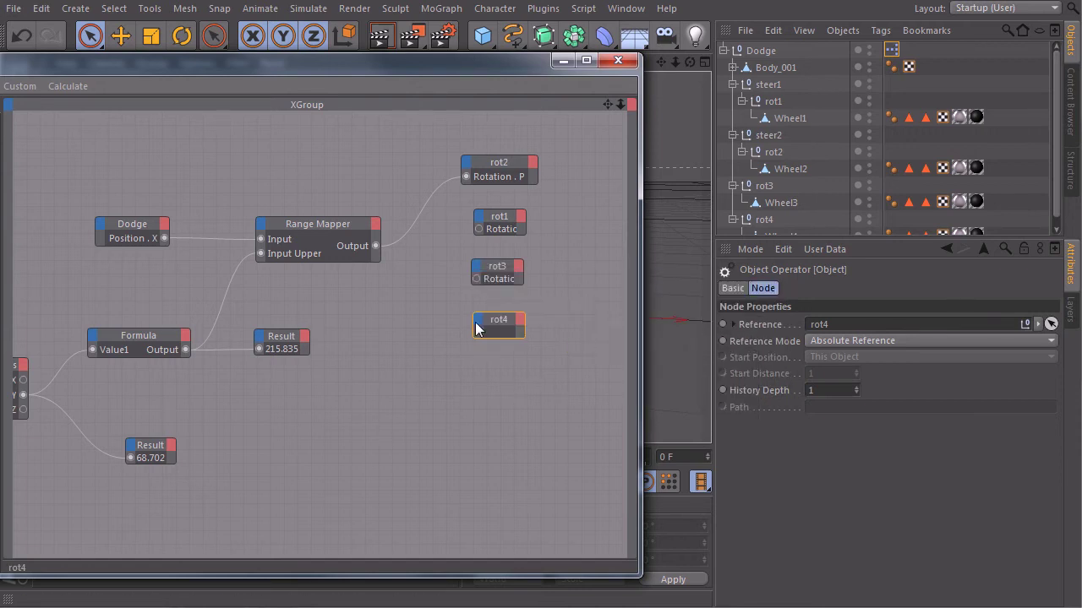
click(479, 325)
mouse_move(560, 343)
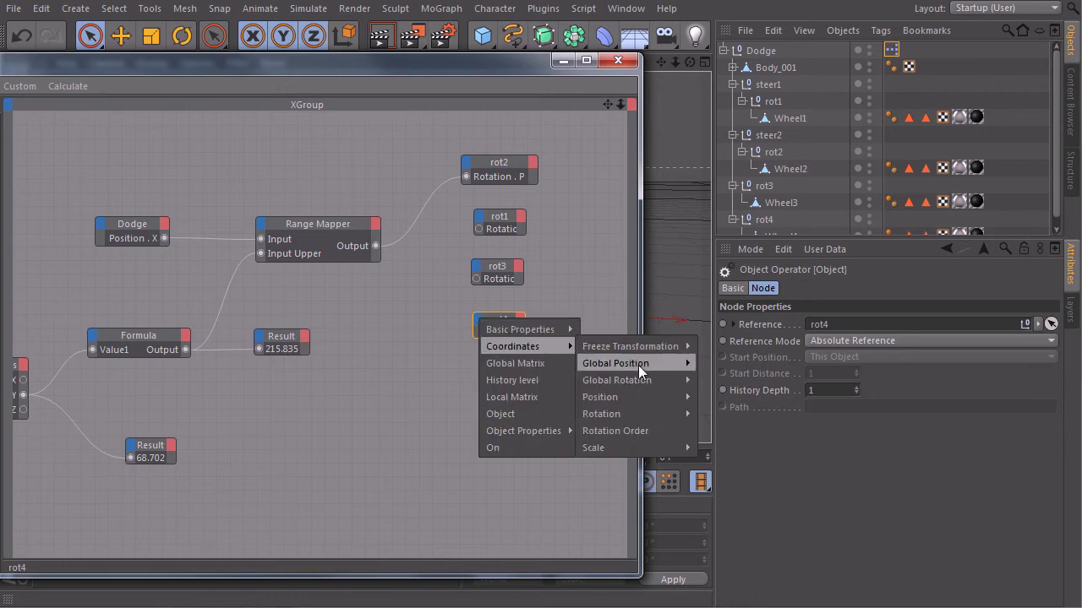
mouse_move(644, 412)
click(737, 447)
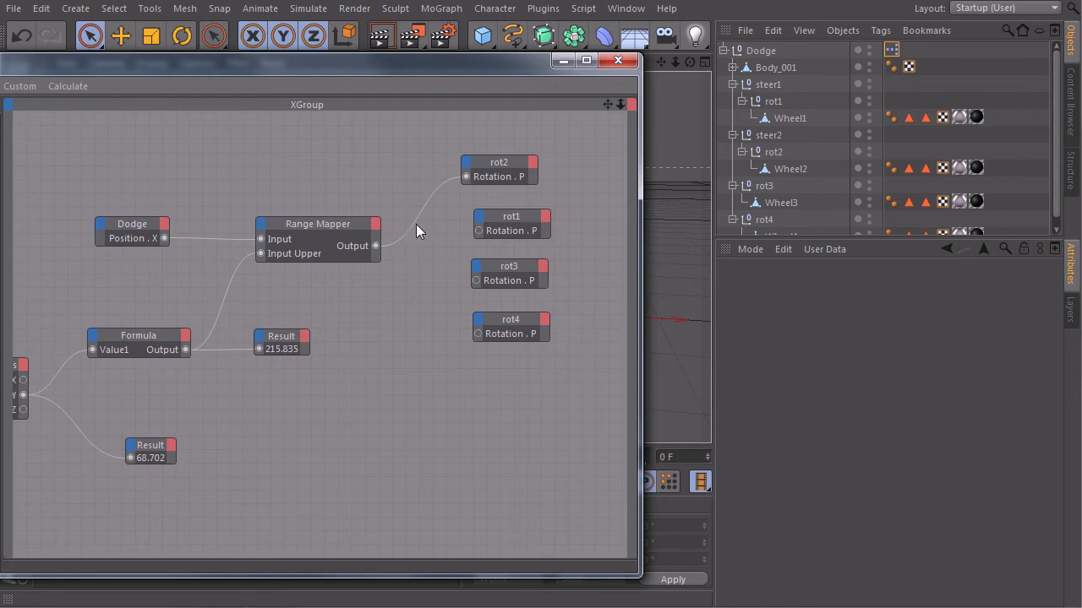
Connect the Range Mapper's Output to Rotation . P on rot1, rot3 and rot4, and align the four rot nodes in a column
drag(375, 245, 478, 231)
drag(485, 286, 477, 280)
drag(375, 245, 501, 327)
drag(505, 267, 496, 274)
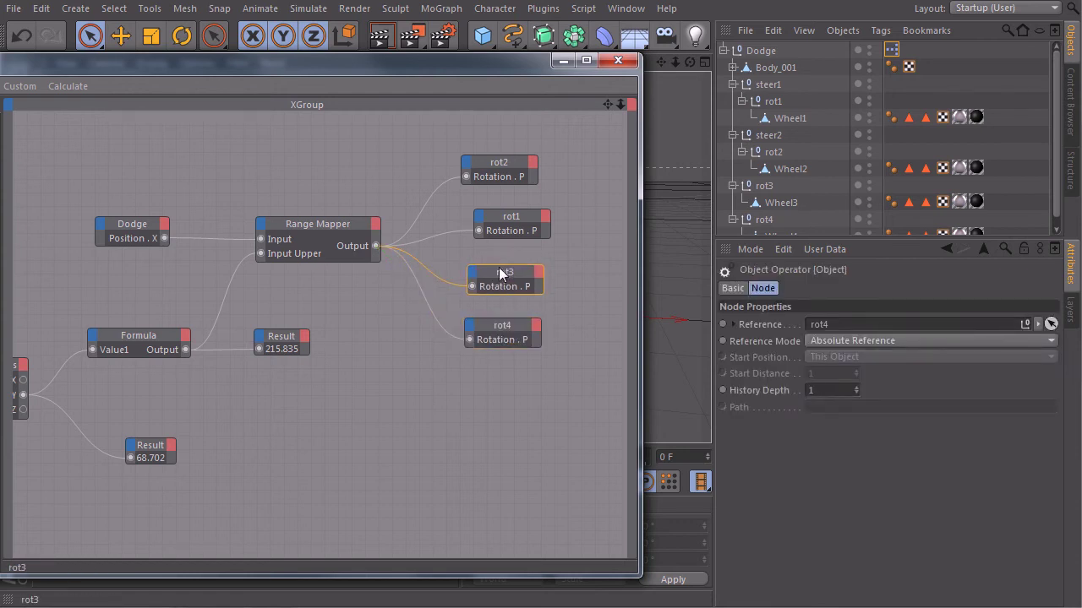
drag(511, 234, 493, 272)
drag(500, 230, 498, 214)
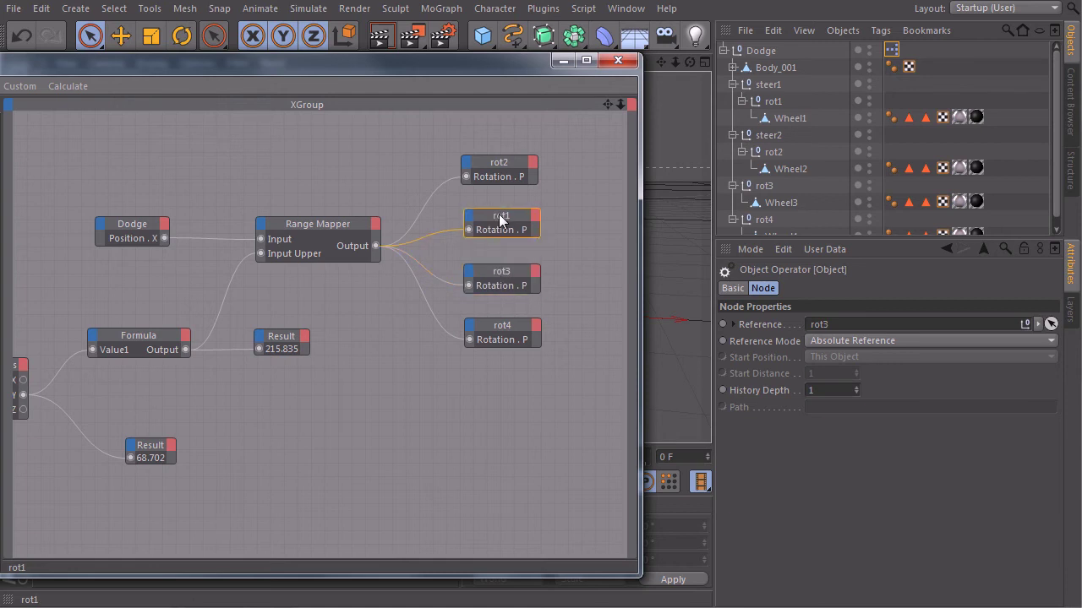
drag(495, 164, 499, 160)
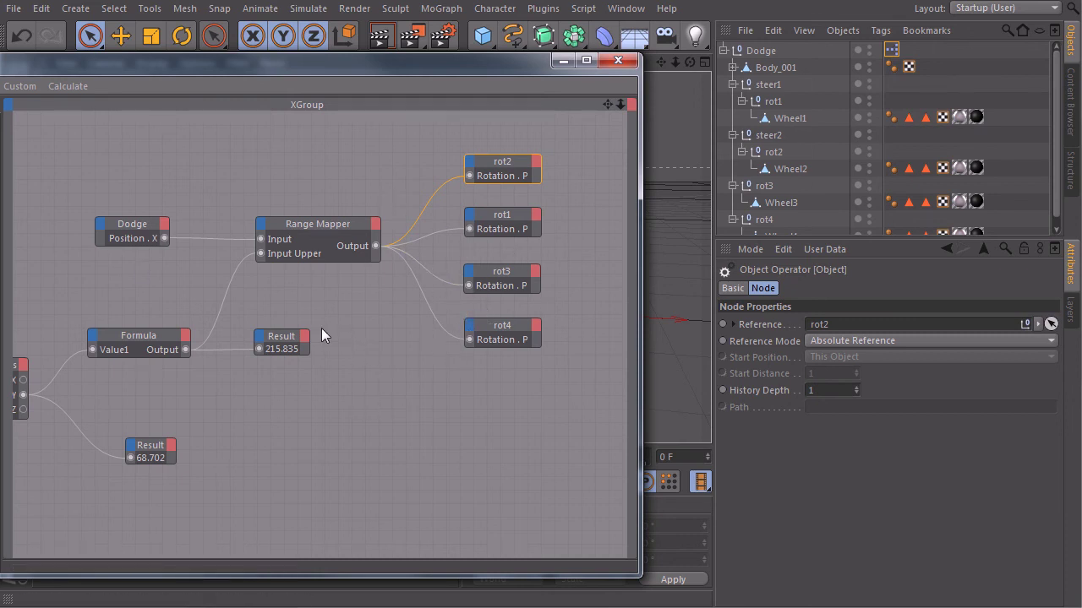
Review the whole node graph and shift the Range Mapper slightly lower
middle_drag(173, 393, 429, 294)
middle_drag(366, 332, 536, 382)
middle_drag(522, 336, 328, 358)
middle_drag(481, 319, 396, 343)
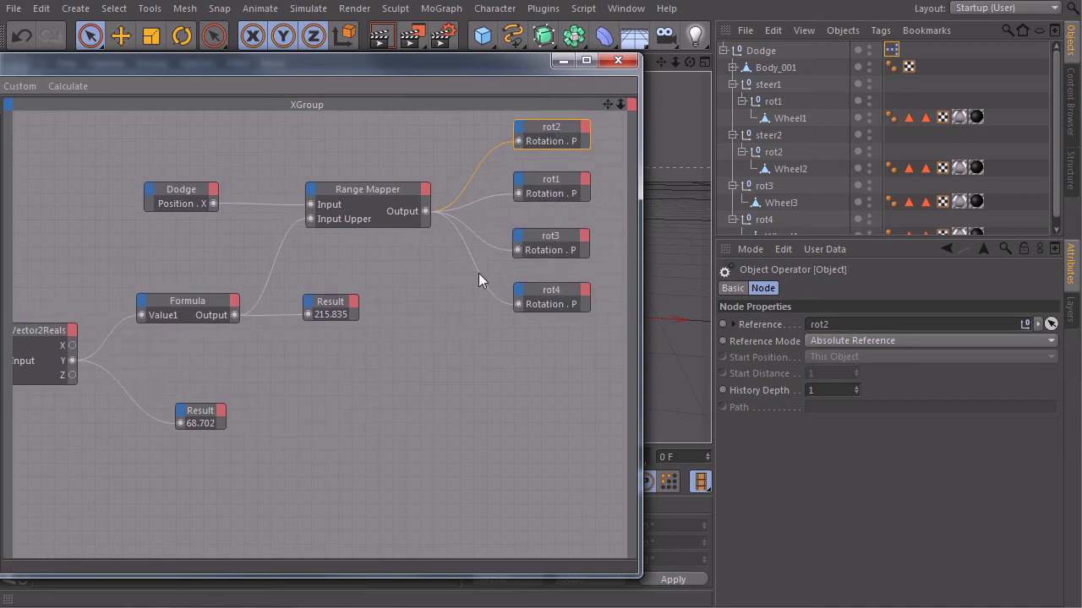
drag(380, 193, 370, 203)
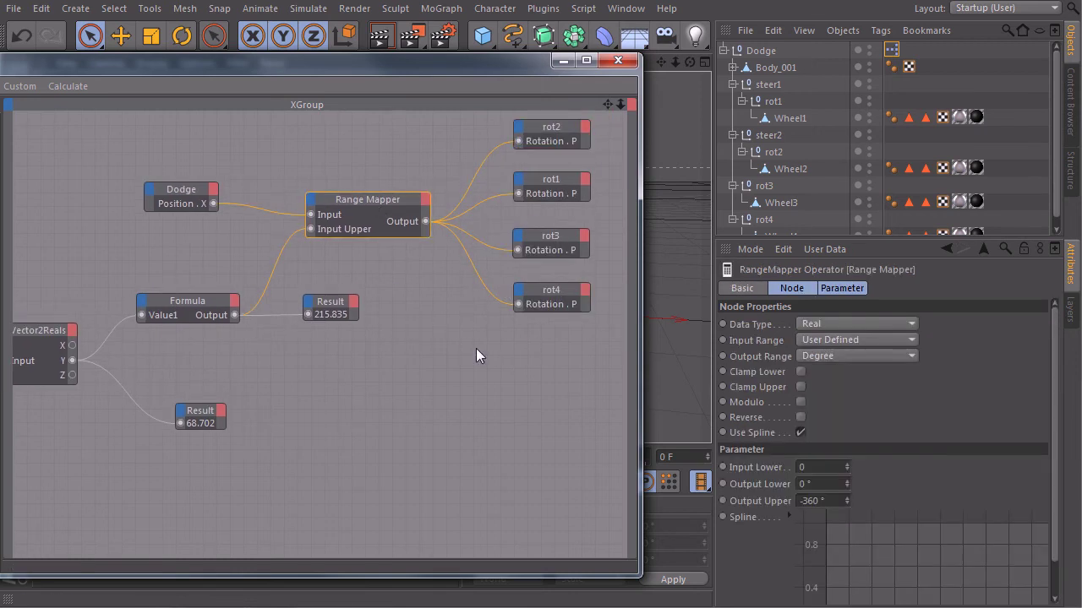
Close the XPresso editor and slide the Dodge null along its forward axis to test the wheel rotation
click(614, 64)
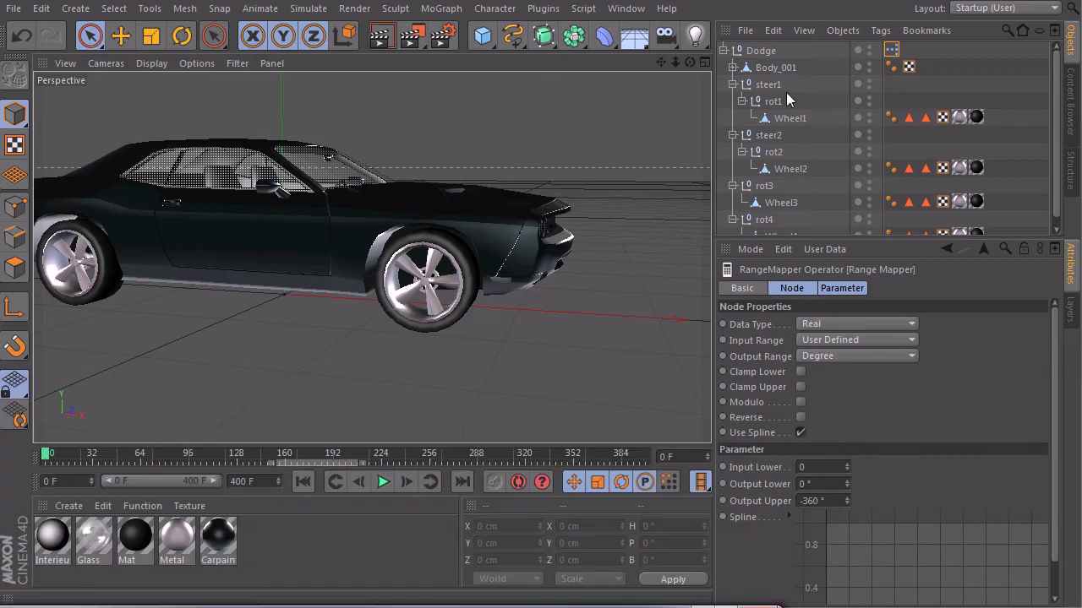
click(755, 54)
mouse_move(490, 302)
alt+mouse_down()
mouse_move(363, 296)
mouse_move(434, 308)
mouse_move(571, 306)
mouse_move(423, 306)
mouse_move(655, 304)
mouse_move(431, 313)
alt+mouse_up()
alt+right_drag(488, 343, 577, 326)
key(ctrl+shift+z)
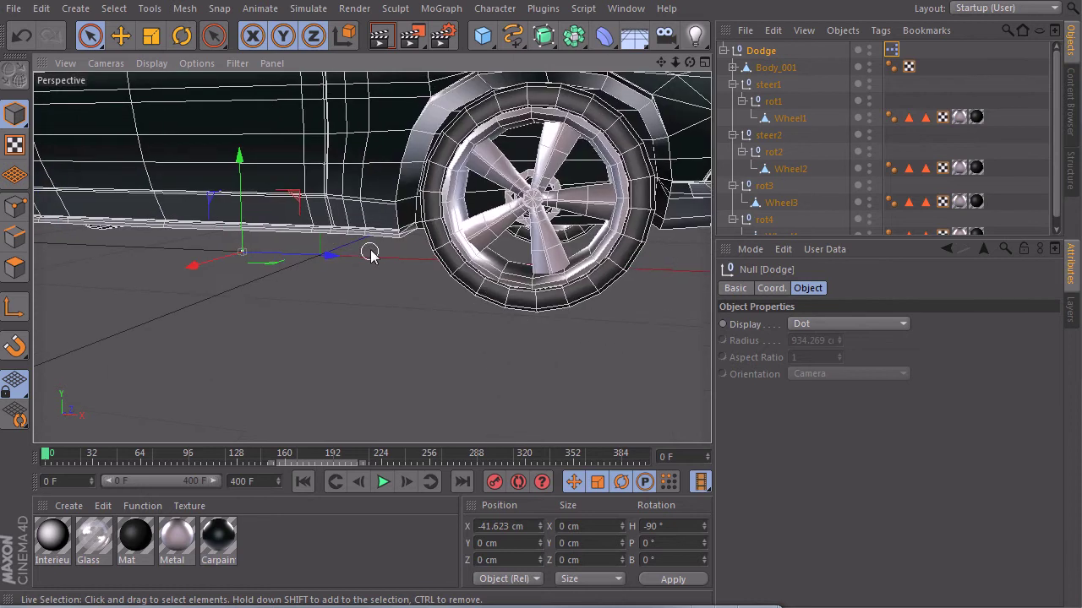
mouse_move(330, 256)
mouse_down()
mouse_move(381, 264)
mouse_move(301, 255)
mouse_move(307, 265)
mouse_move(359, 268)
mouse_up()
click(406, 296)
Reset the Dodge null's X position to 0 cm
alt+right_drag(616, 330, 483, 333)
alt+middle_drag(483, 333, 355, 321)
key(ctrl+z)
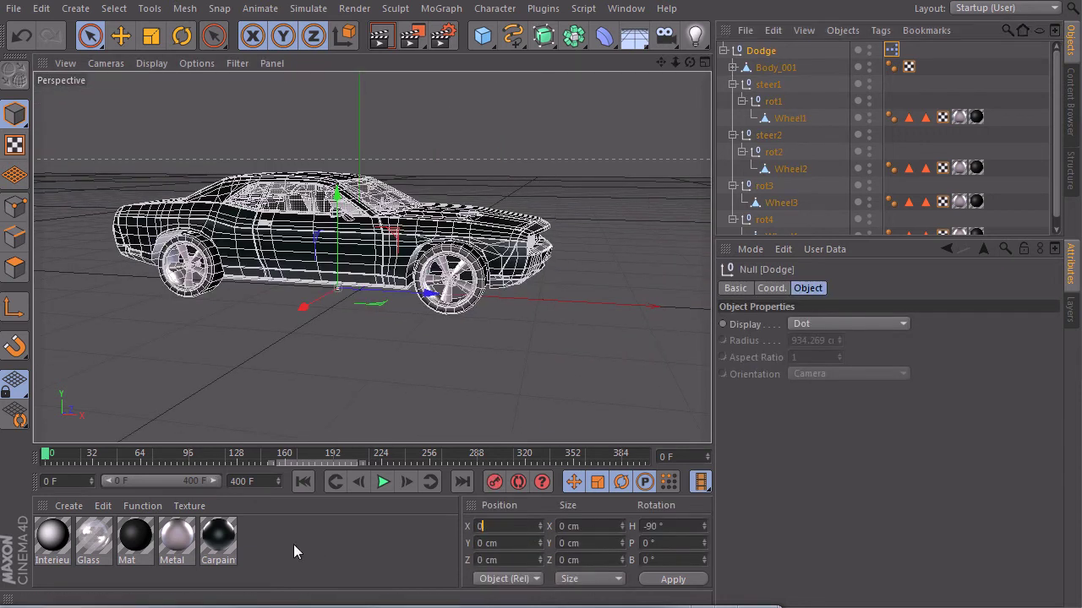
key(ctrl+z)
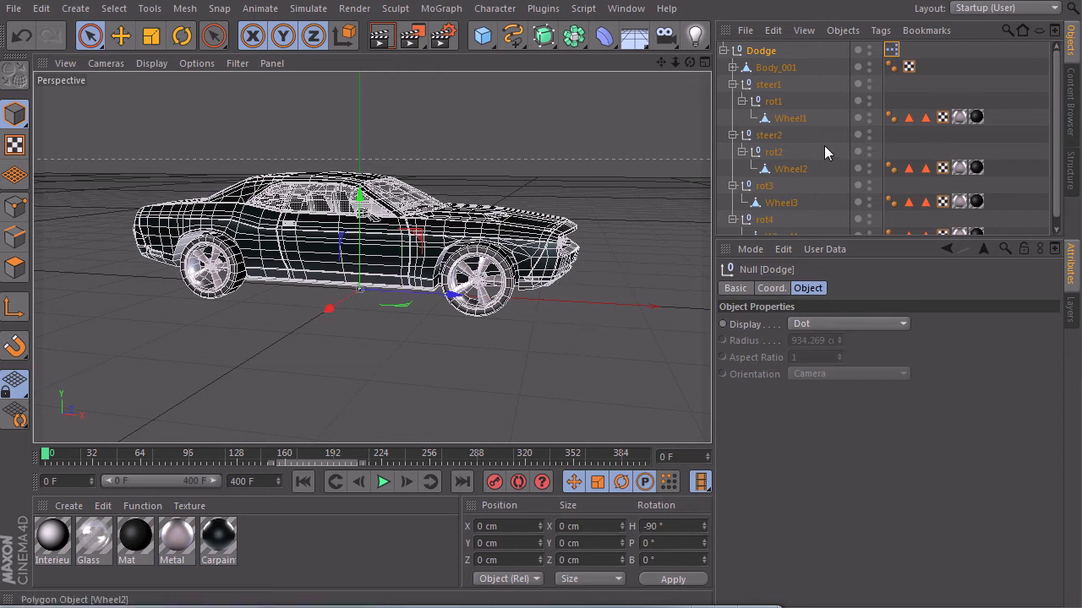
Collapse the steer1, steer2, rot3 and rot4 hierarchies and clear the object selection
click(732, 85)
click(732, 101)
click(732, 118)
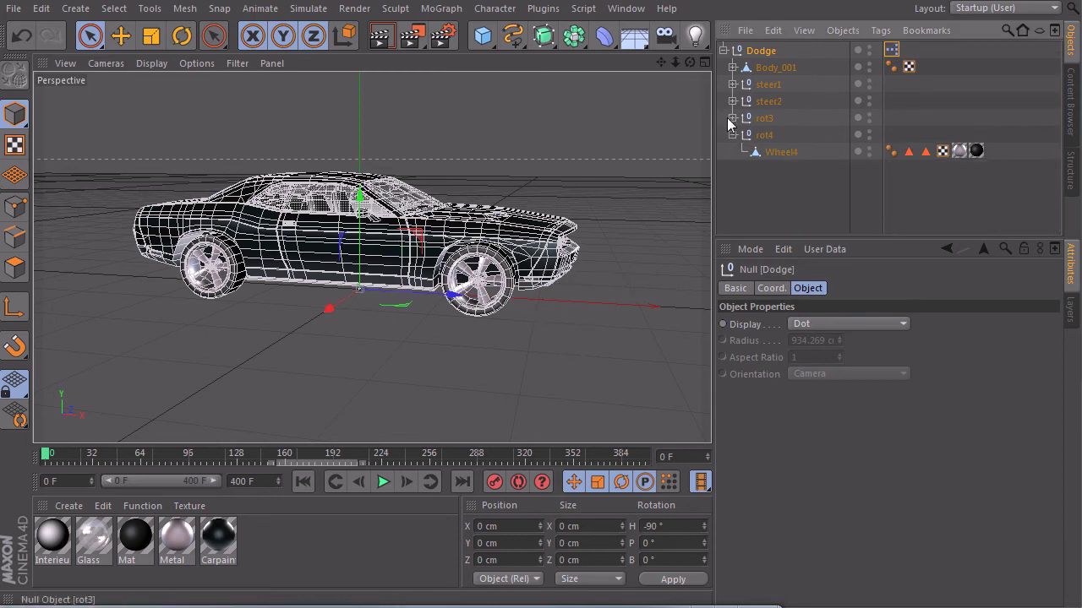
click(732, 135)
click(744, 186)
Select the Dodge null, slide it forward along its blue axis to check the rolling, and undo the move
alt+middle_drag(406, 285, 361, 330)
alt+drag(361, 336, 414, 245)
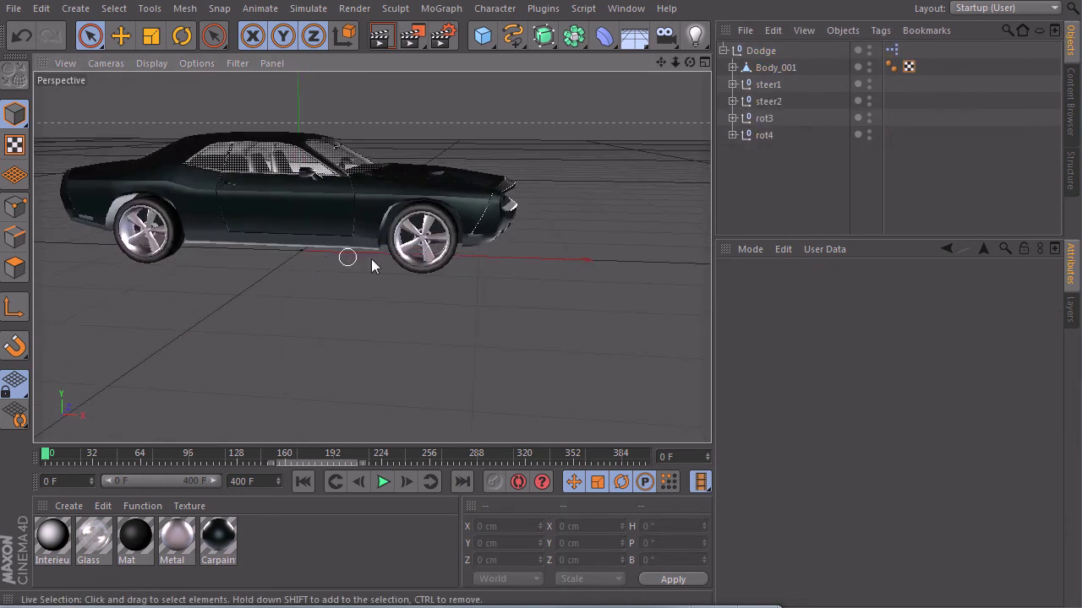
click(765, 51)
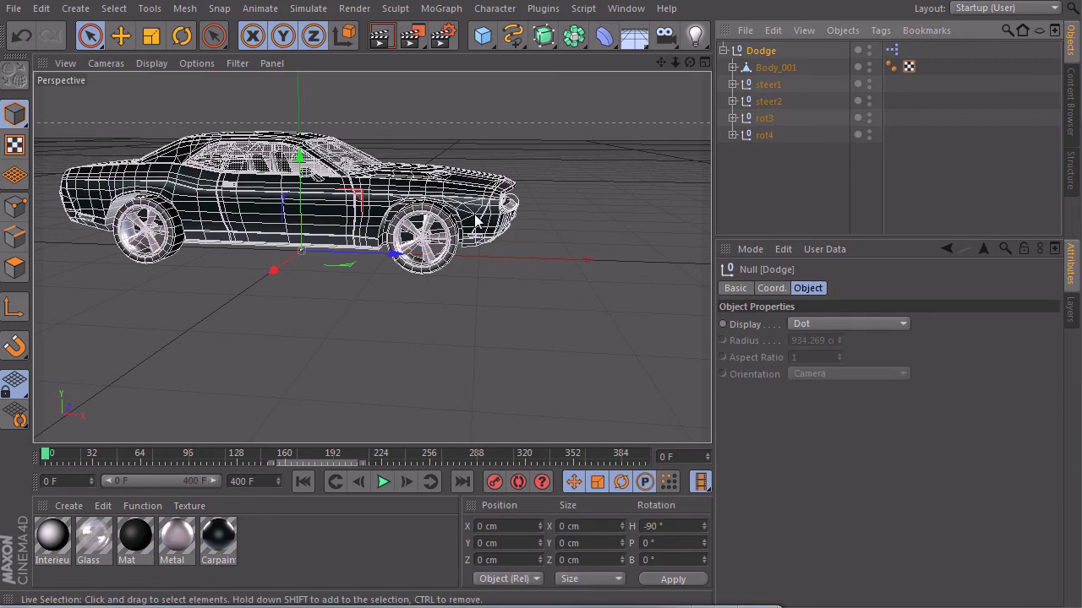
mouse_move(386, 256)
mouse_down()
mouse_move(583, 260)
mouse_move(413, 263)
mouse_move(452, 264)
mouse_move(405, 271)
mouse_move(345, 304)
mouse_move(287, 303)
mouse_move(475, 264)
mouse_move(498, 229)
mouse_up()
key(ctrl+z)
Try turning the Dodge null to a heading of about -23.7° and driving it in that direction, and undo these changes
key(r)
alt+middle_drag(498, 229, 307, 250)
key(v)
key(space)
mouse_move(329, 317)
alt+mouse_down()
mouse_move(287, 272)
mouse_move(659, 254)
mouse_move(355, 309)
mouse_move(264, 306)
alt+mouse_up()
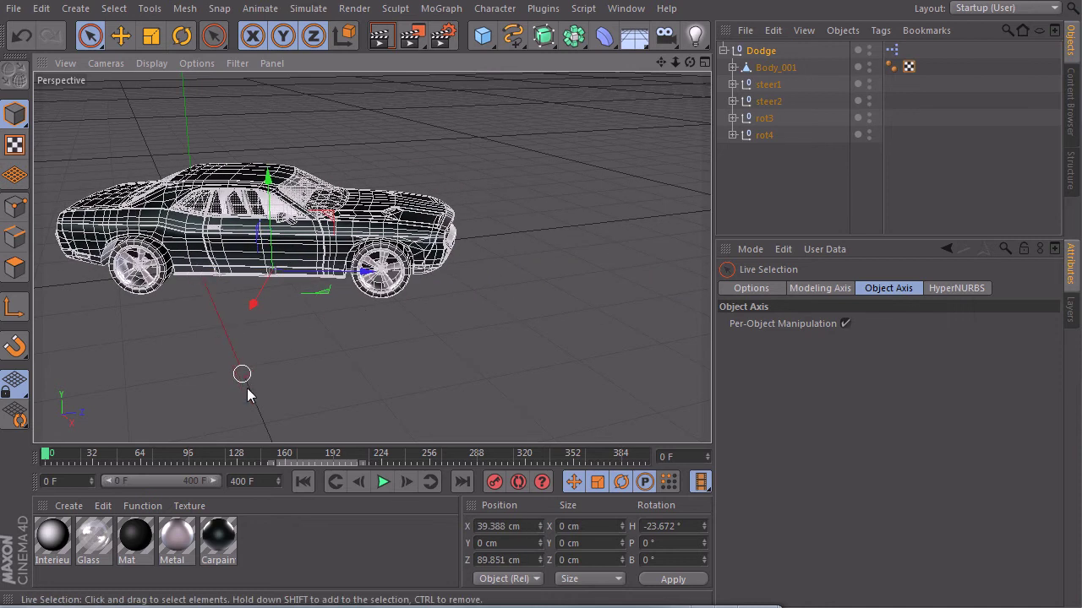
drag(383, 277, 602, 273)
key(ctrl+z)
key(ctrl+z)
key(ctrl+z)
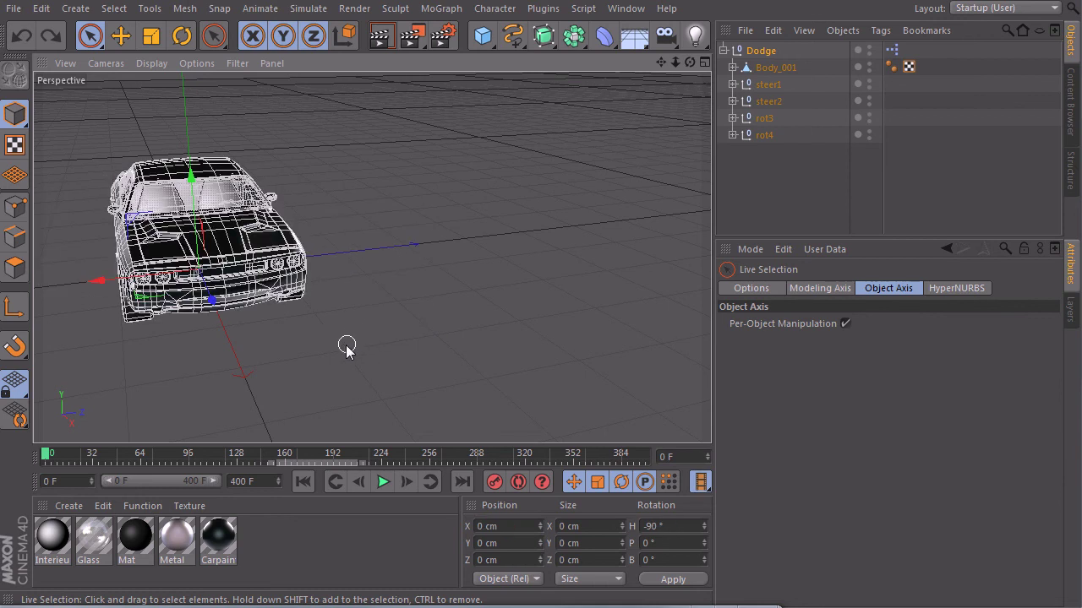
Deselect the Dodge null and frame the whole car in a closer three-quarter view
mouse_move(193, 319)
alt+mouse_down()
mouse_move(300, 288)
mouse_move(514, 282)
mouse_move(446, 281)
mouse_move(476, 272)
mouse_move(362, 299)
alt+mouse_up()
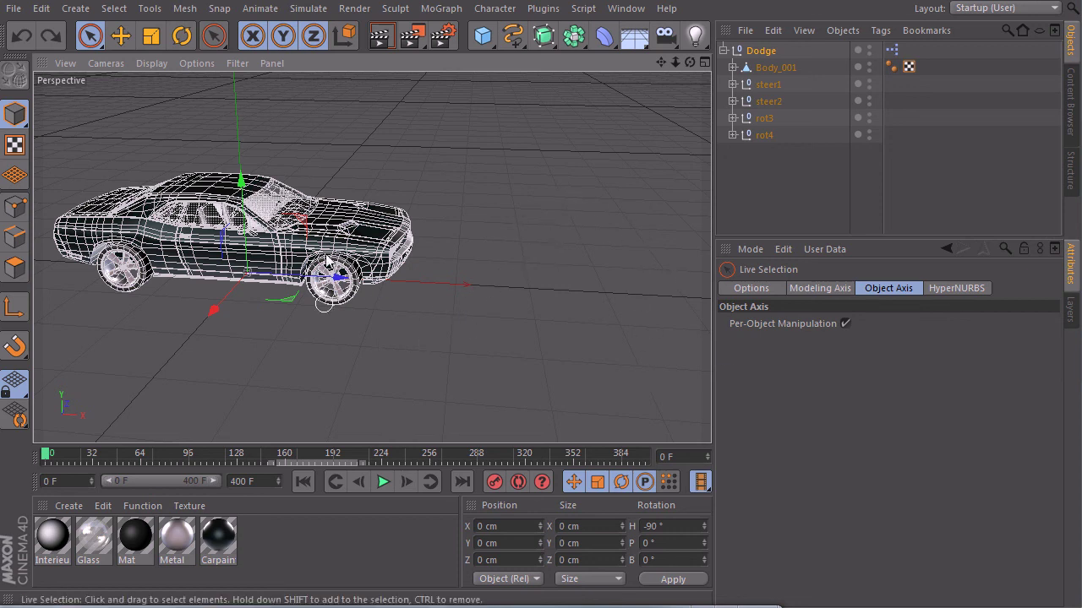
mouse_move(487, 300)
alt+mouse_down()
mouse_move(482, 282)
mouse_move(360, 238)
mouse_move(405, 292)
mouse_move(356, 351)
alt+mouse_up()
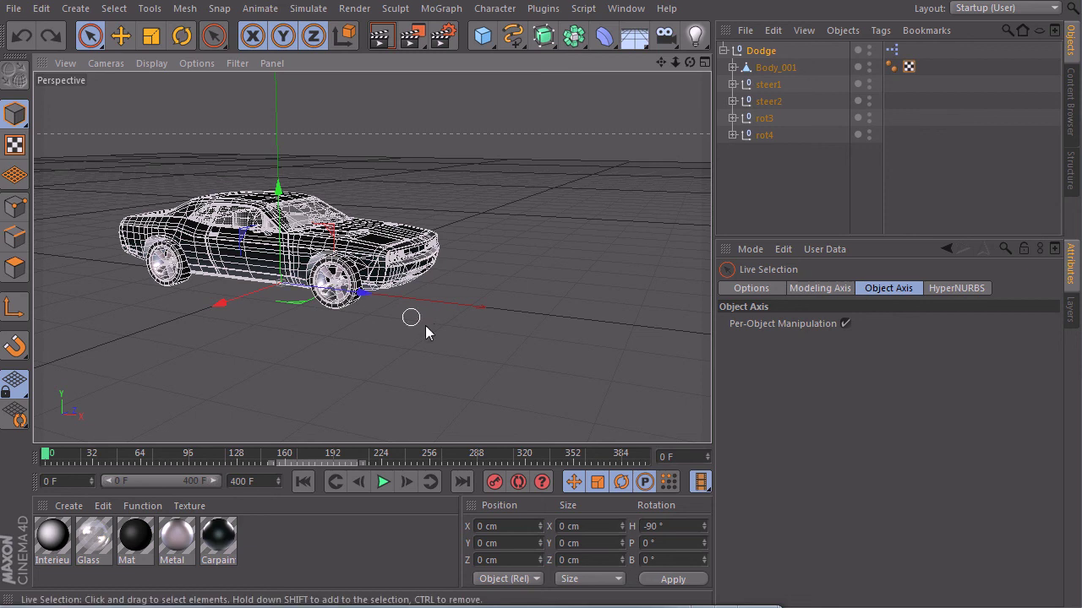
click(775, 181)
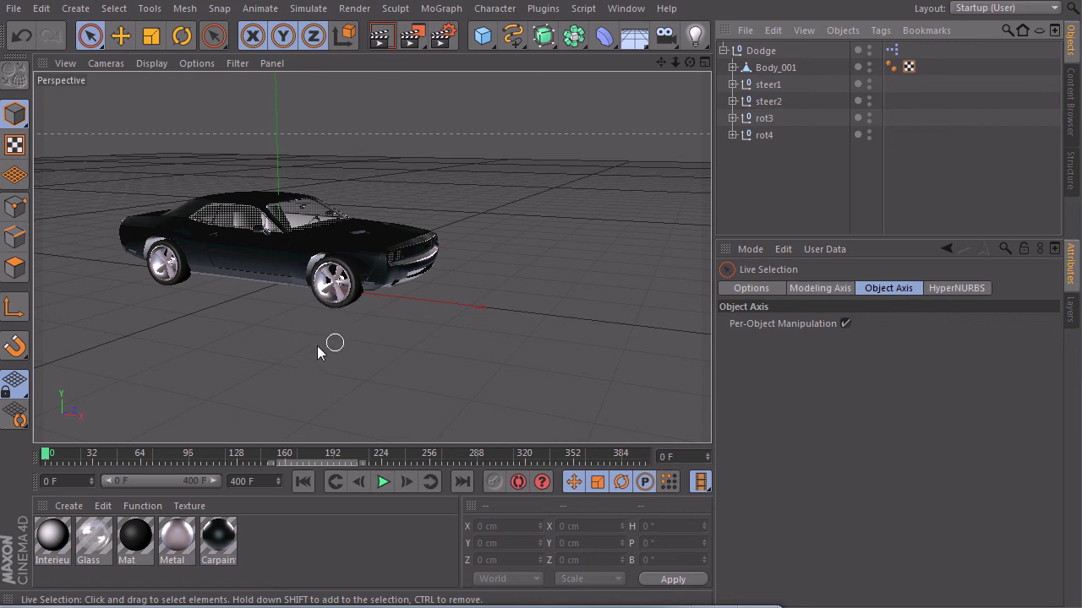
scroll(282, 279, up, 5)
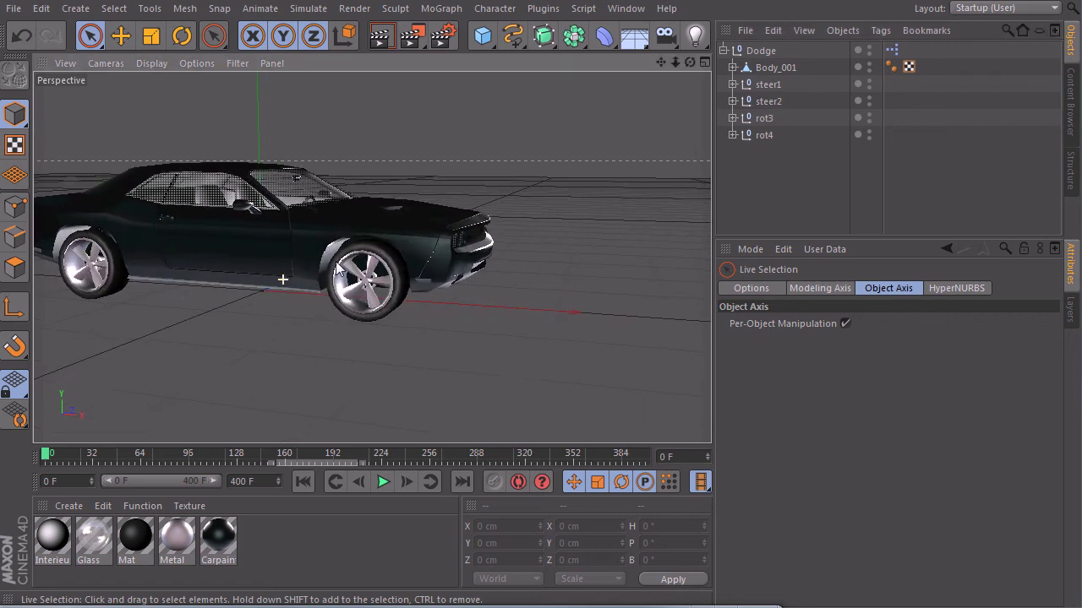
alt+middle_drag(286, 299, 417, 295)
alt+drag(433, 286, 378, 283)
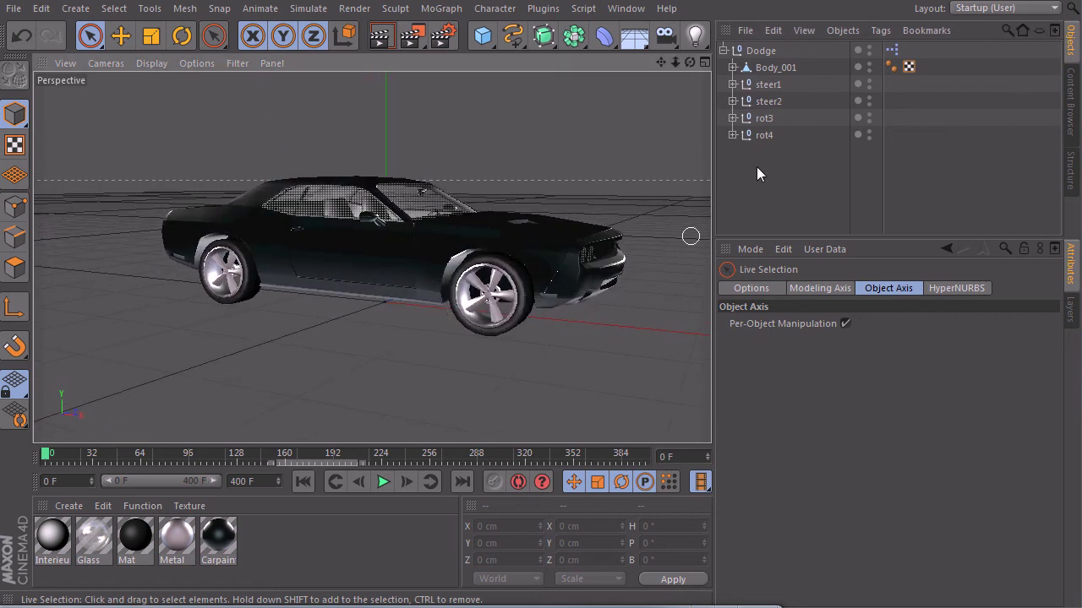